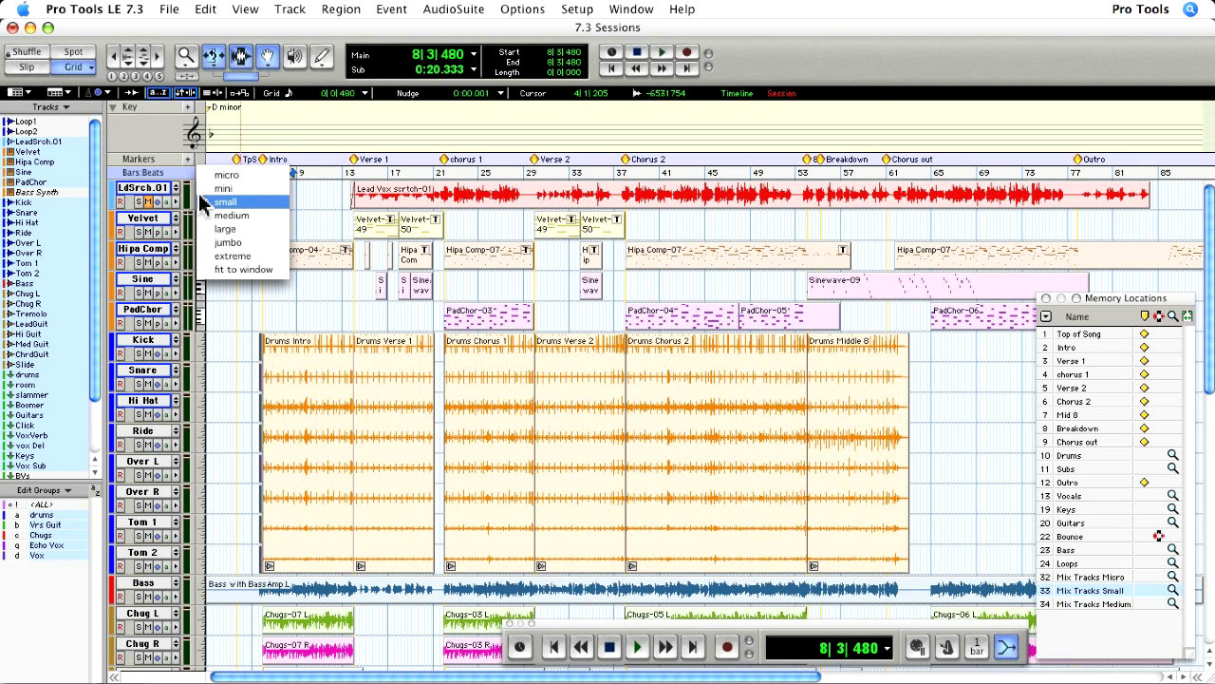
Step: Resize LdSrch.01 taller and back, recalling the Mix Tracks Micro and Mix Tracks Small heights
key(ctrl+Up)
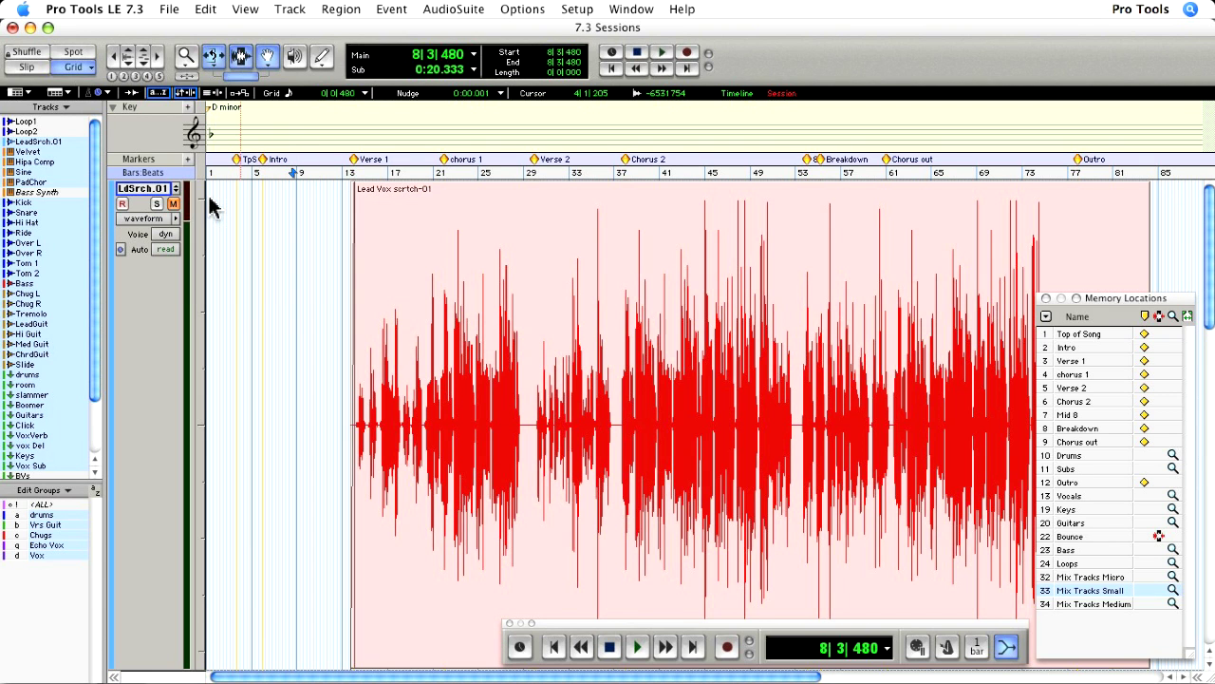
key(ctrl+Down)
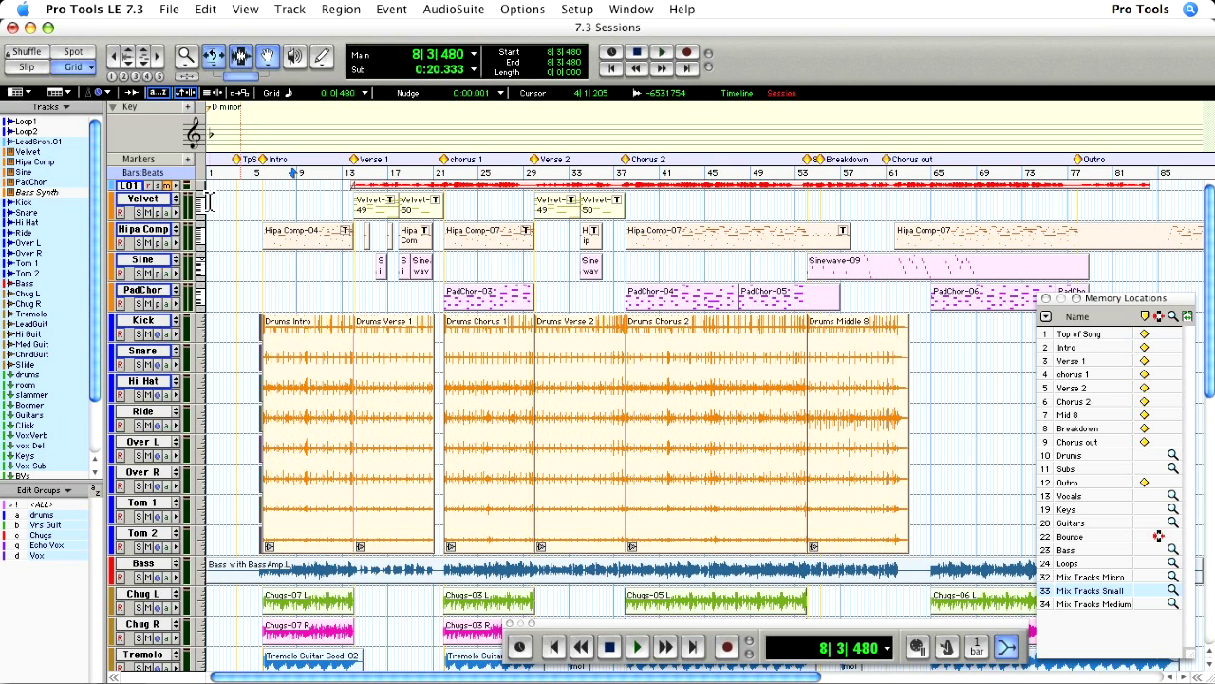
click(1091, 580)
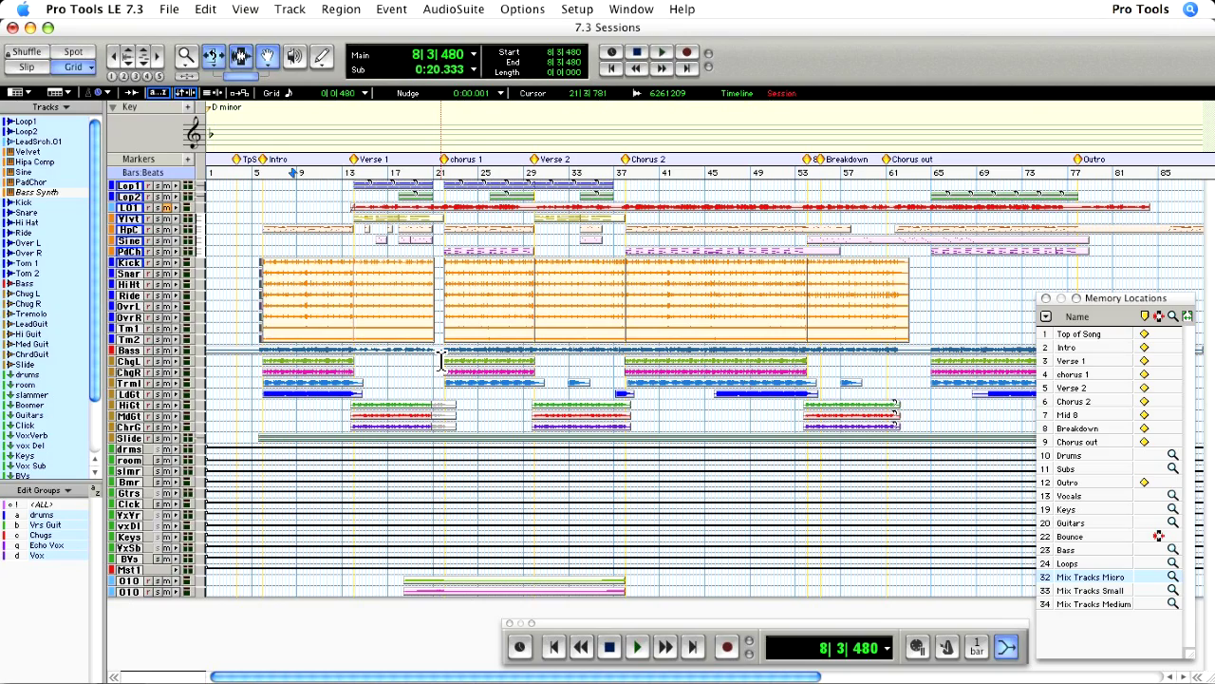
click(1092, 590)
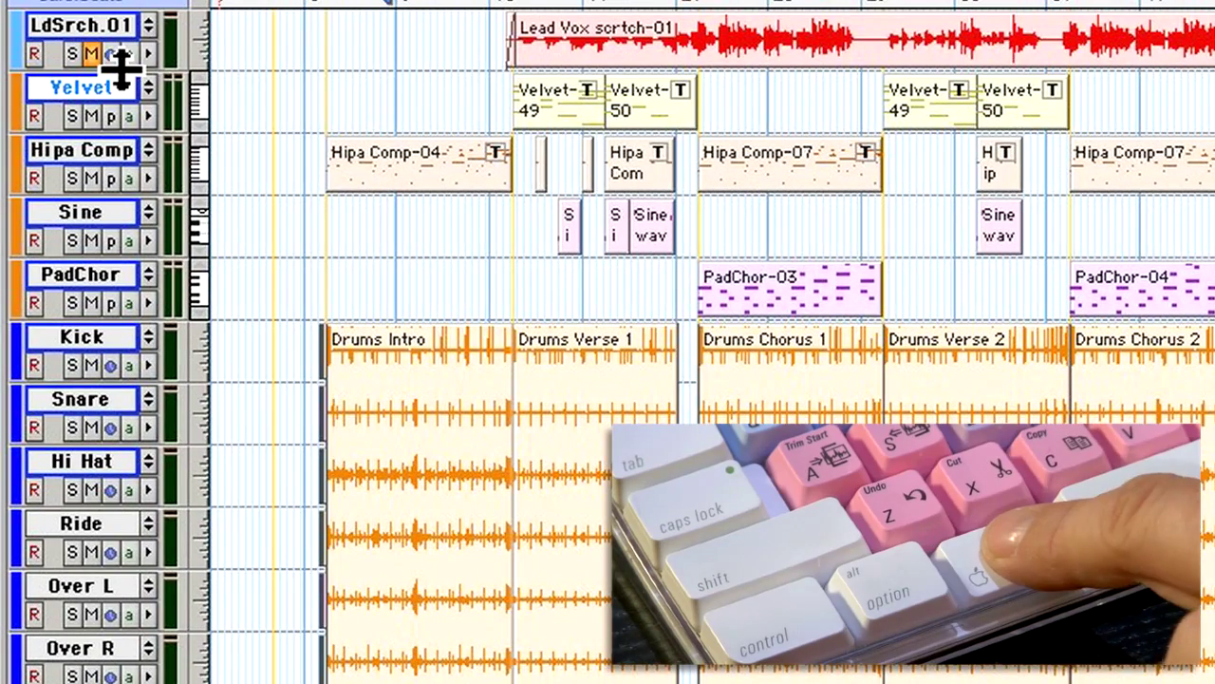
key(ctrl+Up)
key(ctrl+Up)
key(ctrl+Up)
key(ctrl+Up)
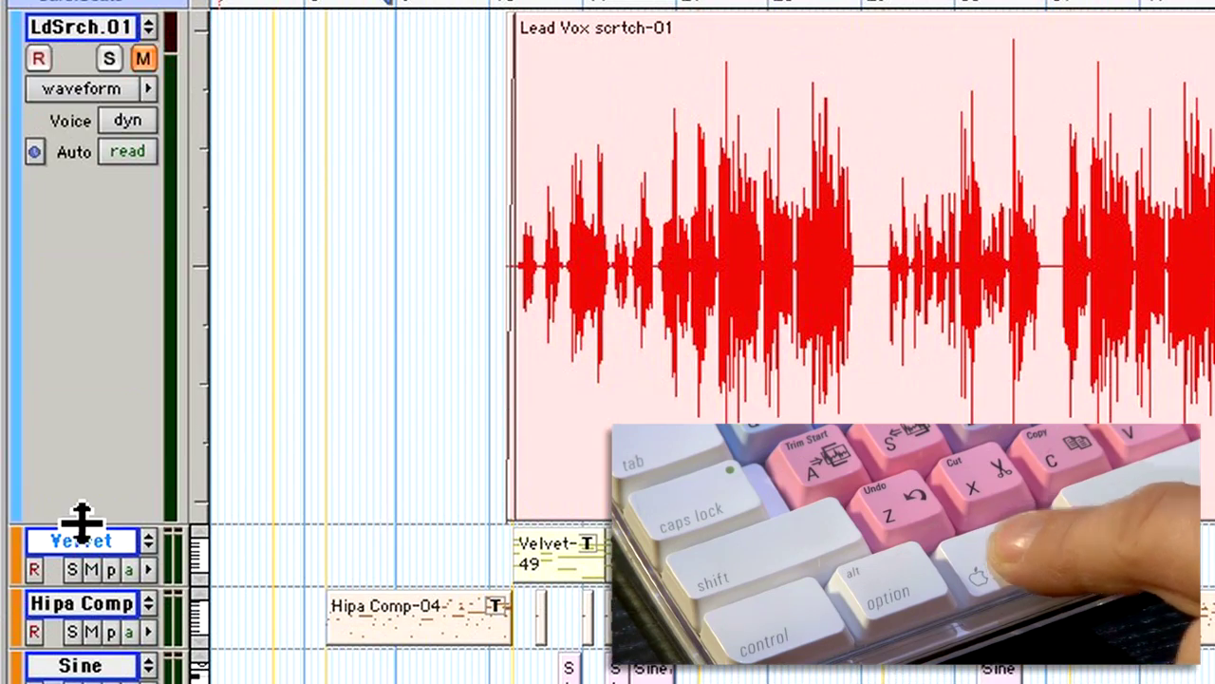
key(ctrl+Down)
key(ctrl+Down)
key(ctrl+Down)
key(ctrl+Down)
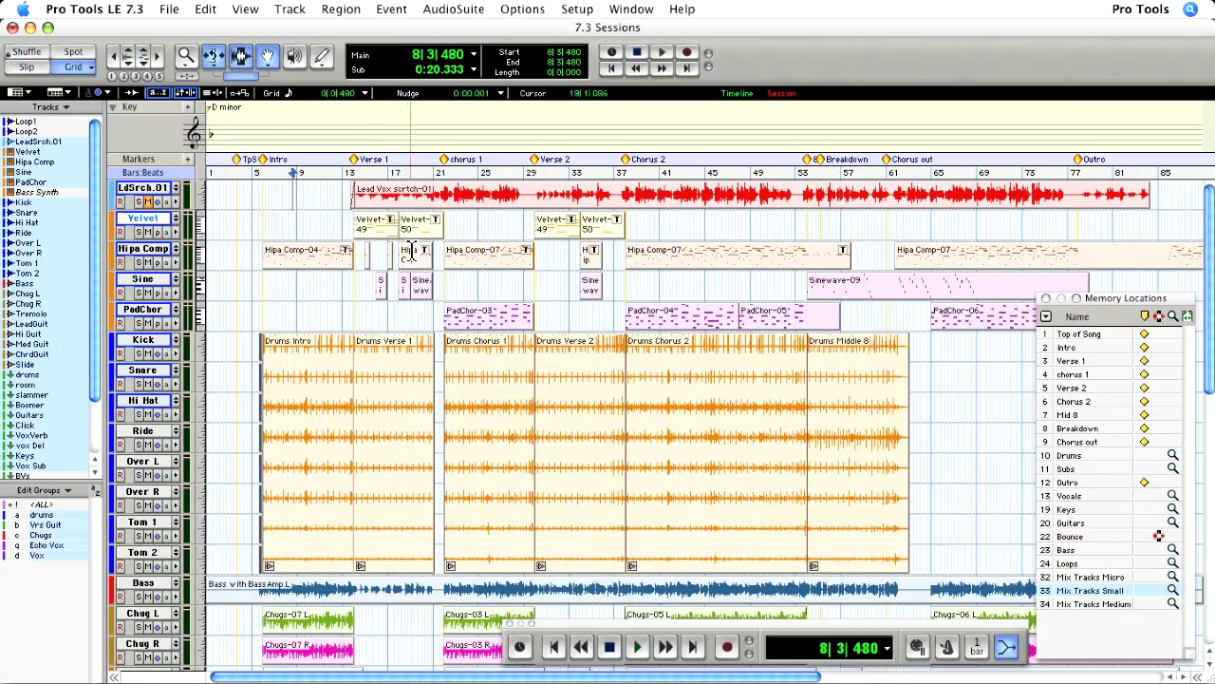
Step: Zoom toggle in on a Velvet MIDI region's notes and back to the full session
click(551, 104)
key(ctrl+e)
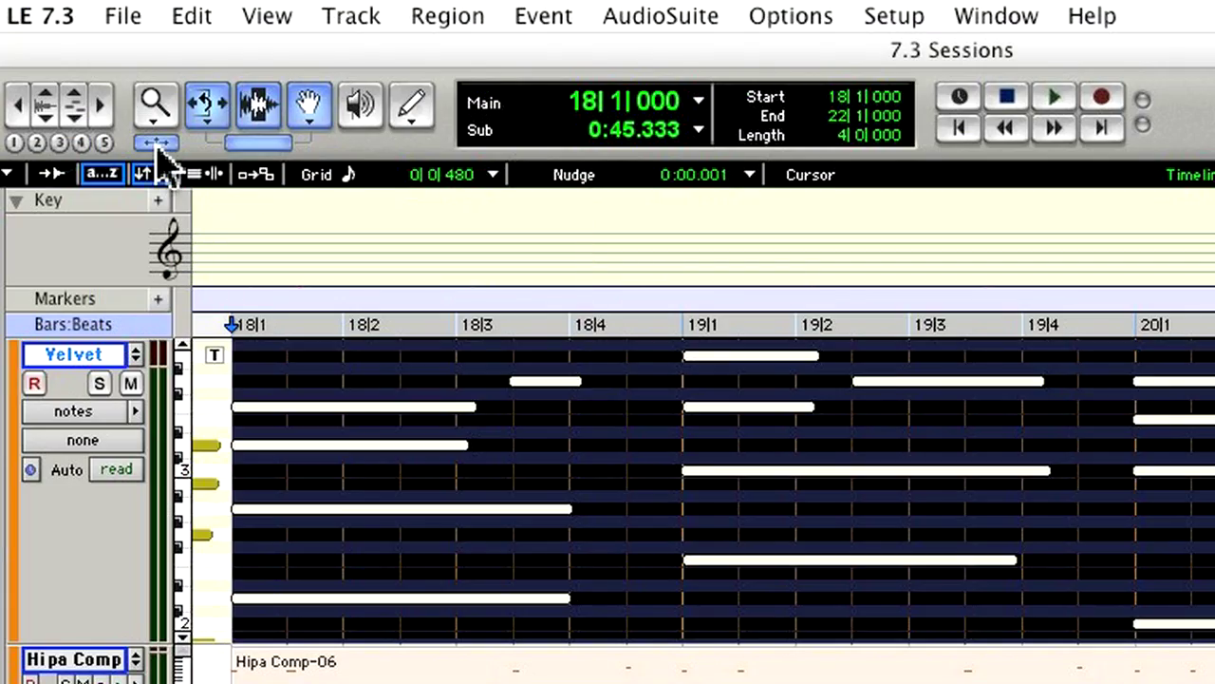
key(ctrl+e)
Step: Set Zoom Toggle preferences to last-used MIDI and horizontal zoom, fit-to-window height, waveform/notes view
click(894, 16)
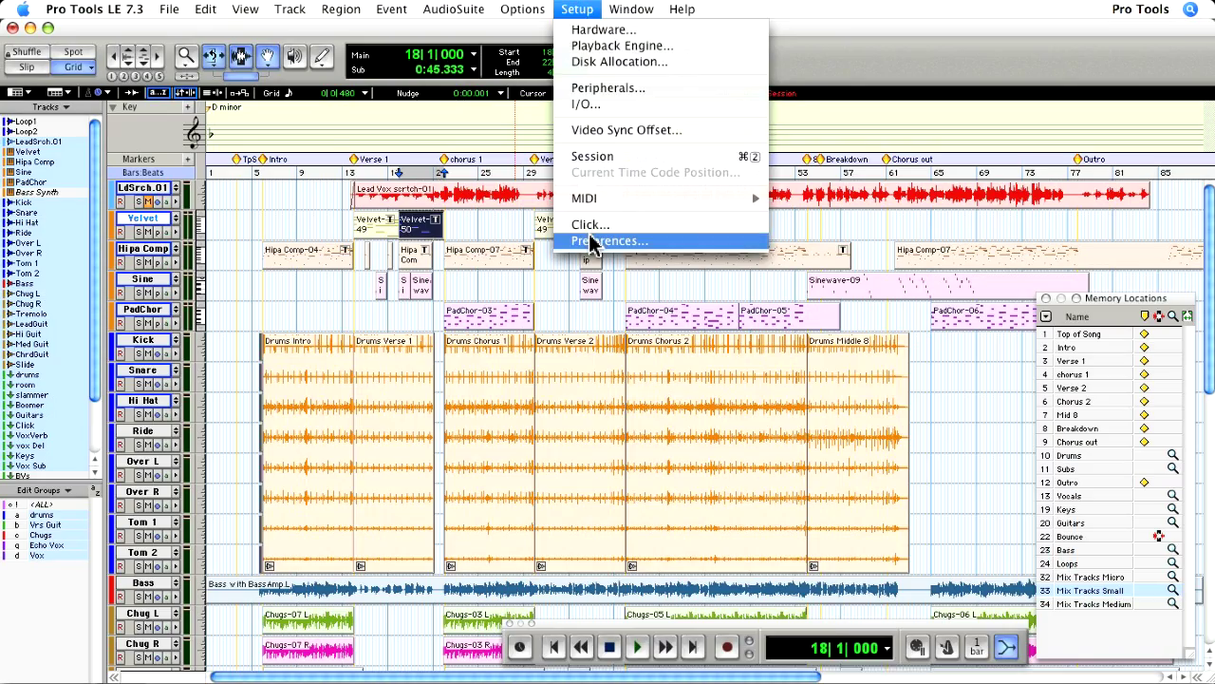
click(940, 453)
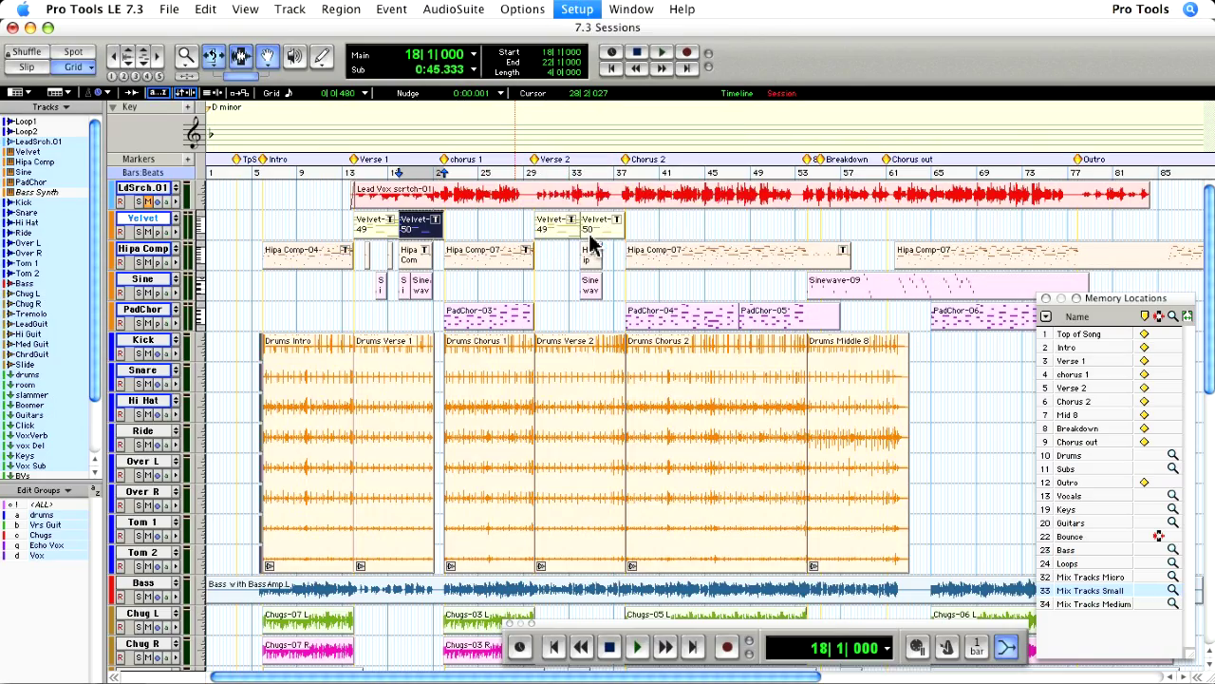
click(819, 400)
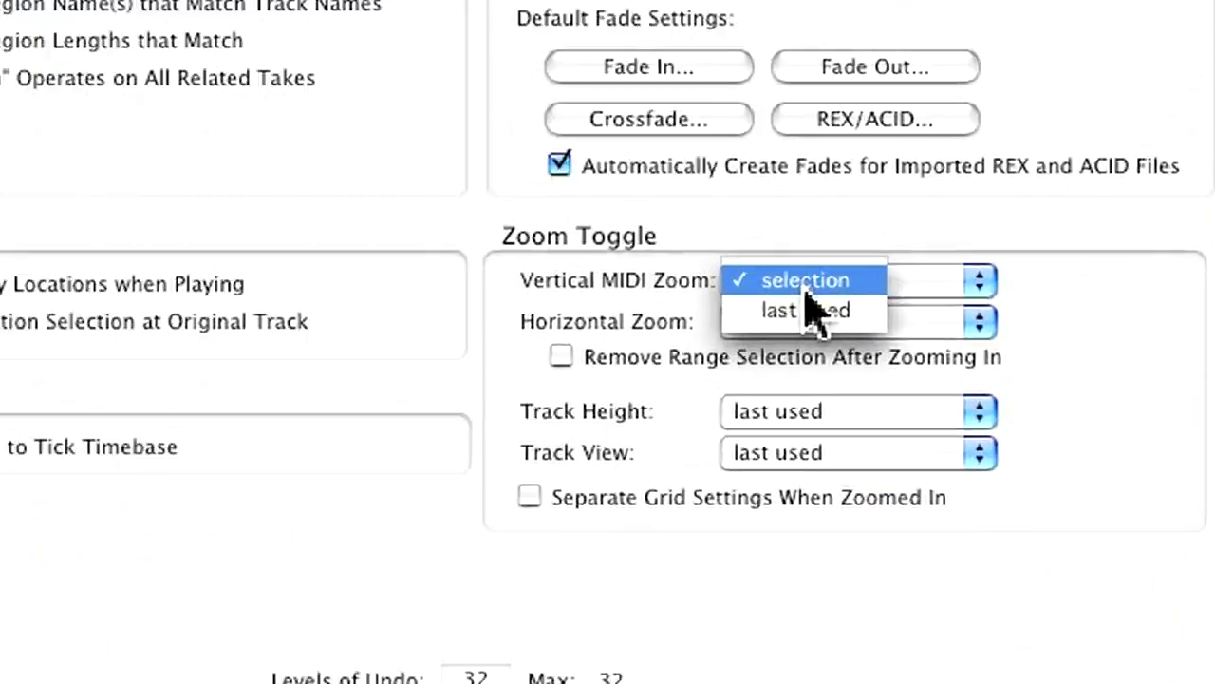
click(823, 409)
click(812, 314)
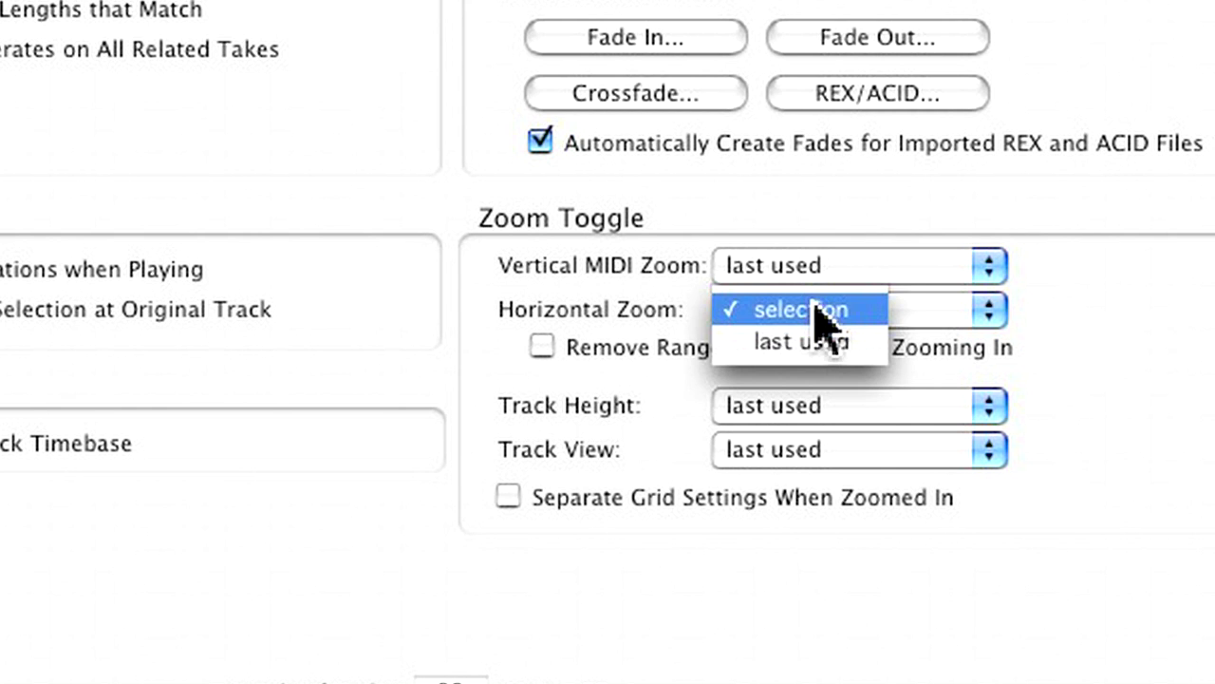
click(816, 348)
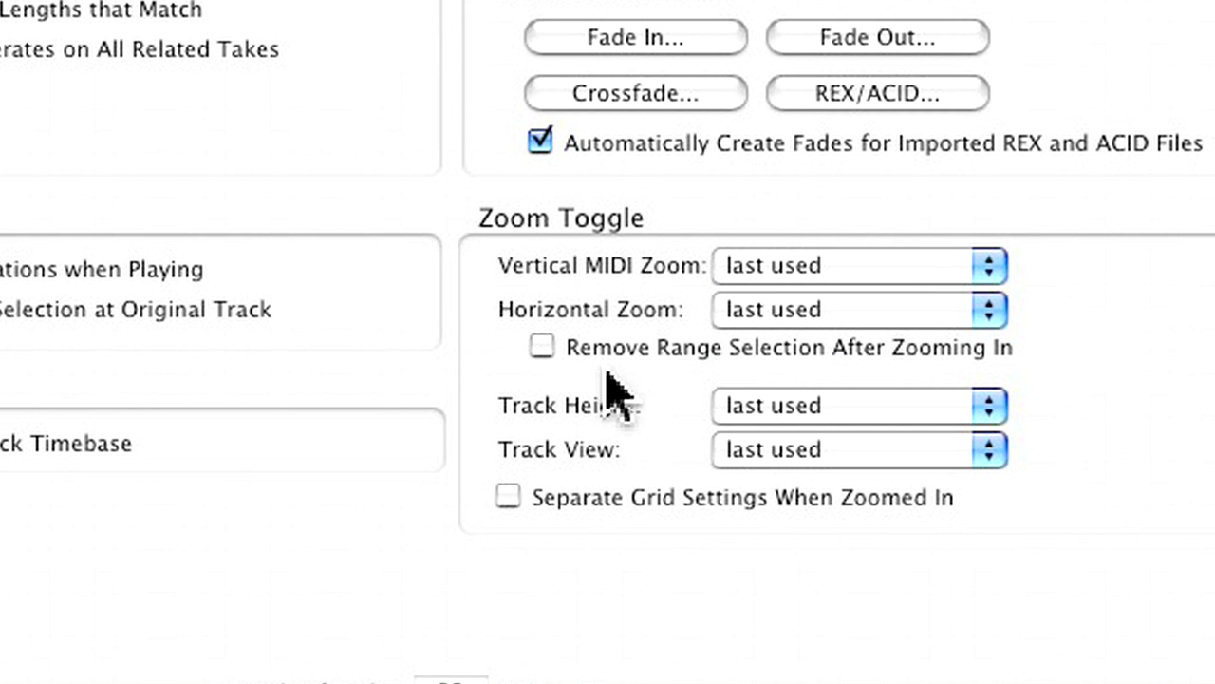
click(738, 408)
click(733, 560)
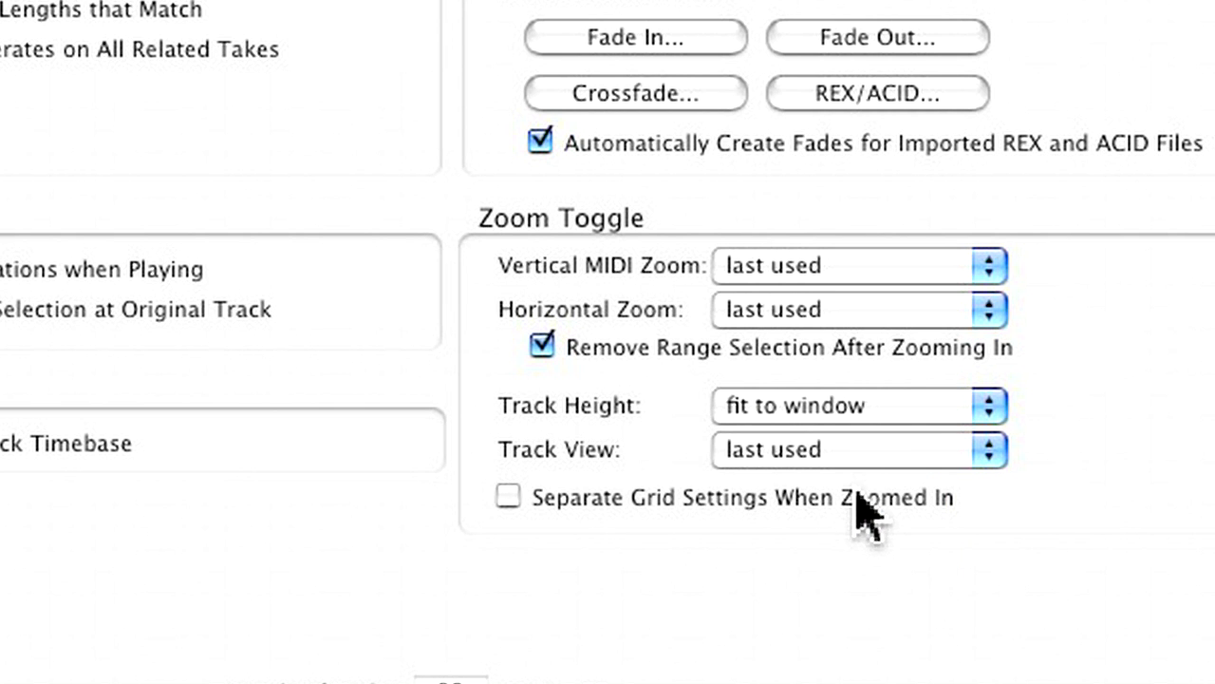
click(872, 445)
click(876, 420)
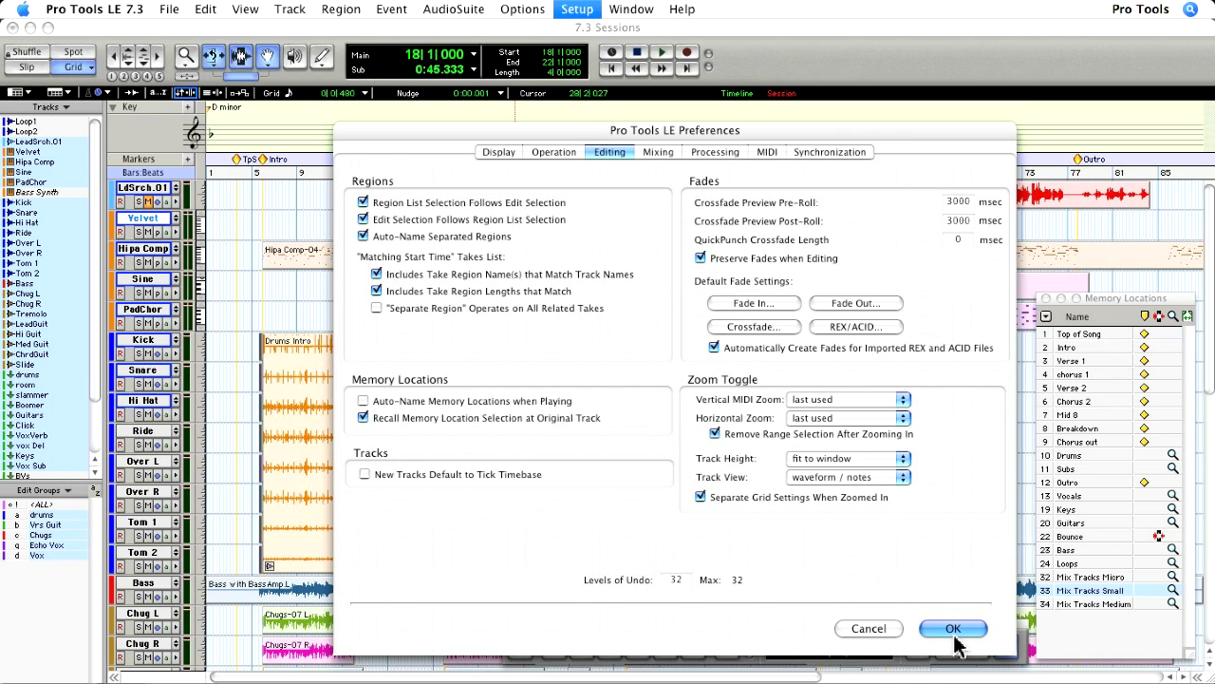
click(984, 634)
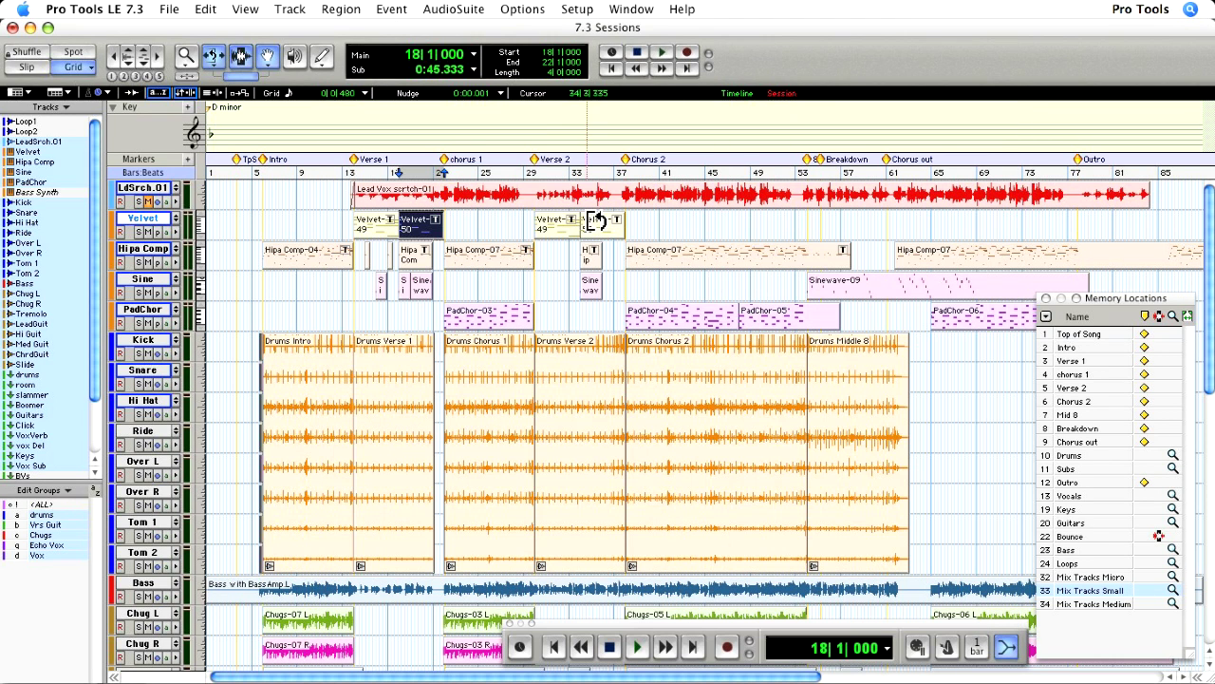
Step: Zoom toggle on the bar-30 Velvet region and lead vocal range, checking the grid choices unchanged
click(568, 236)
key(ctrl+e)
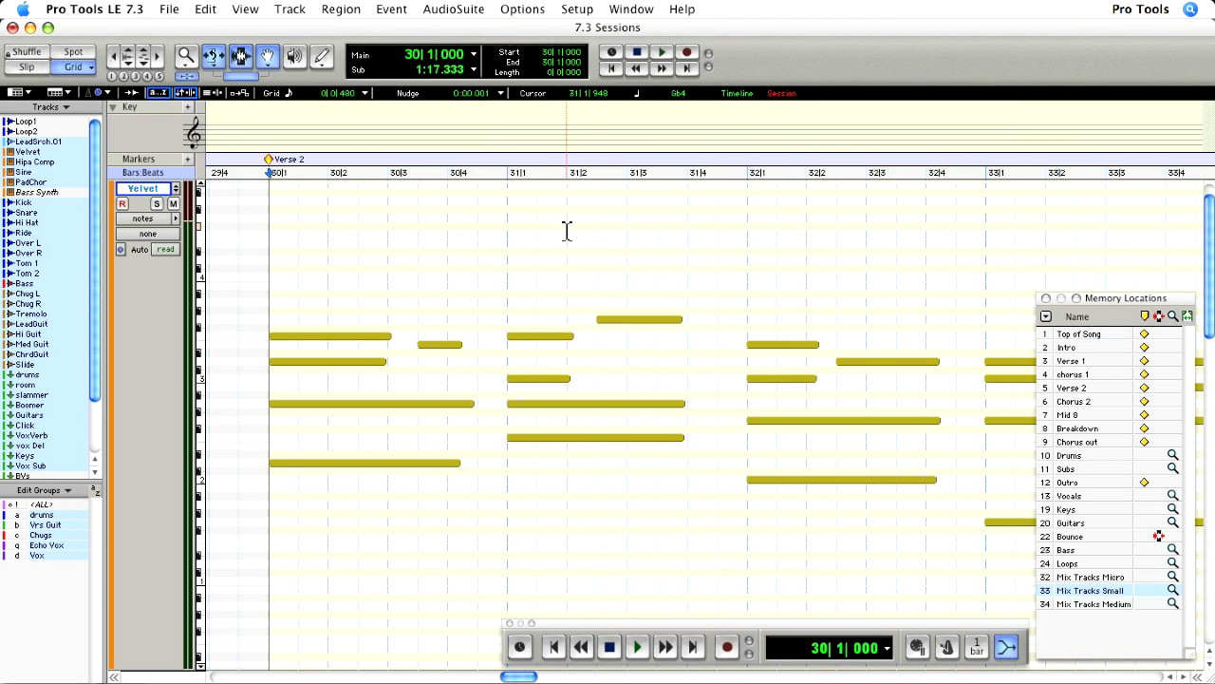
key(ctrl+e)
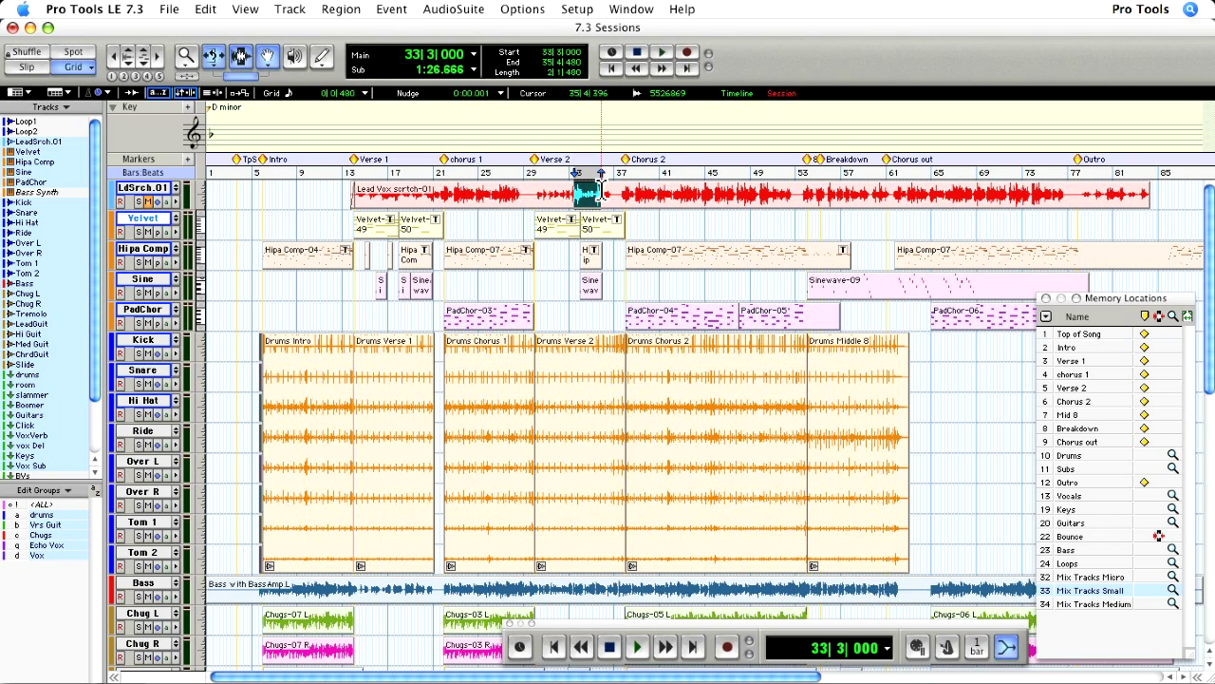
key(ctrl+e)
key(ctrl+e)
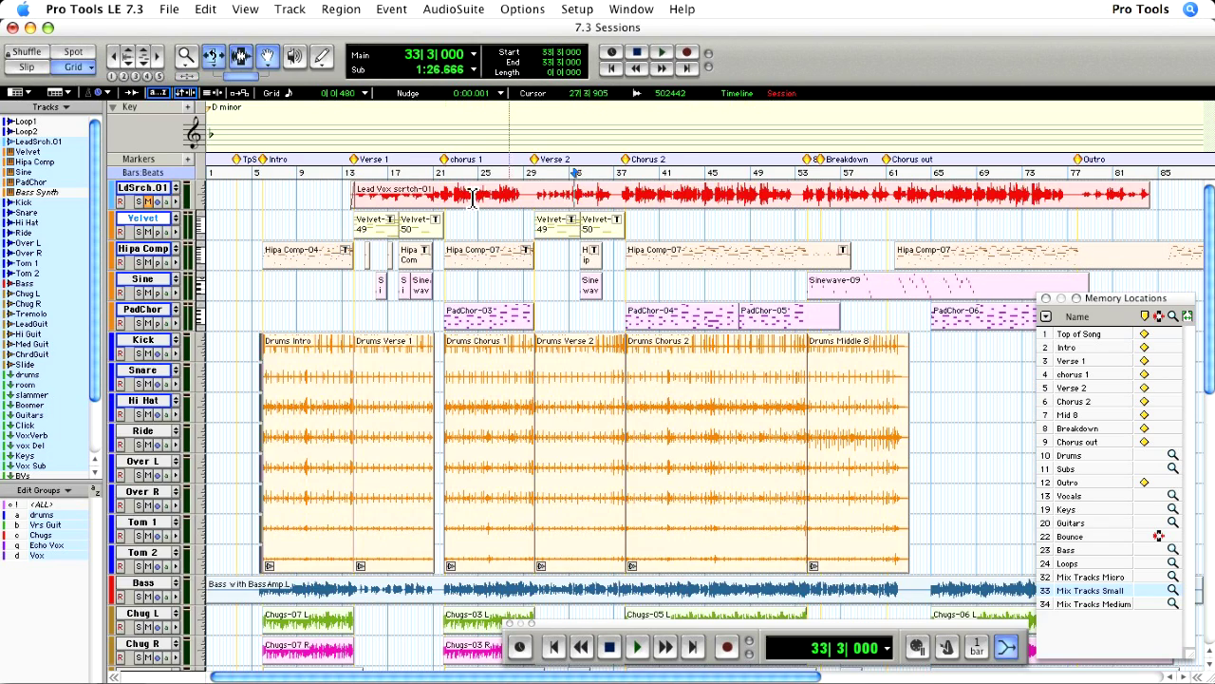
click(365, 92)
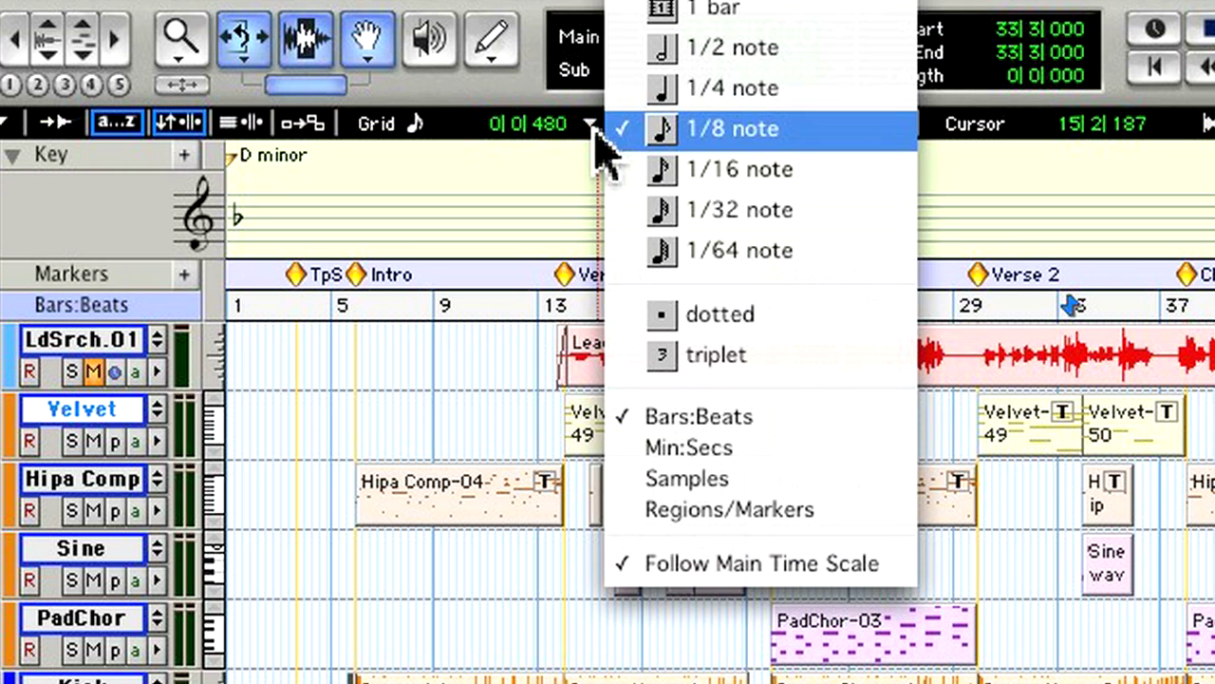
click(595, 128)
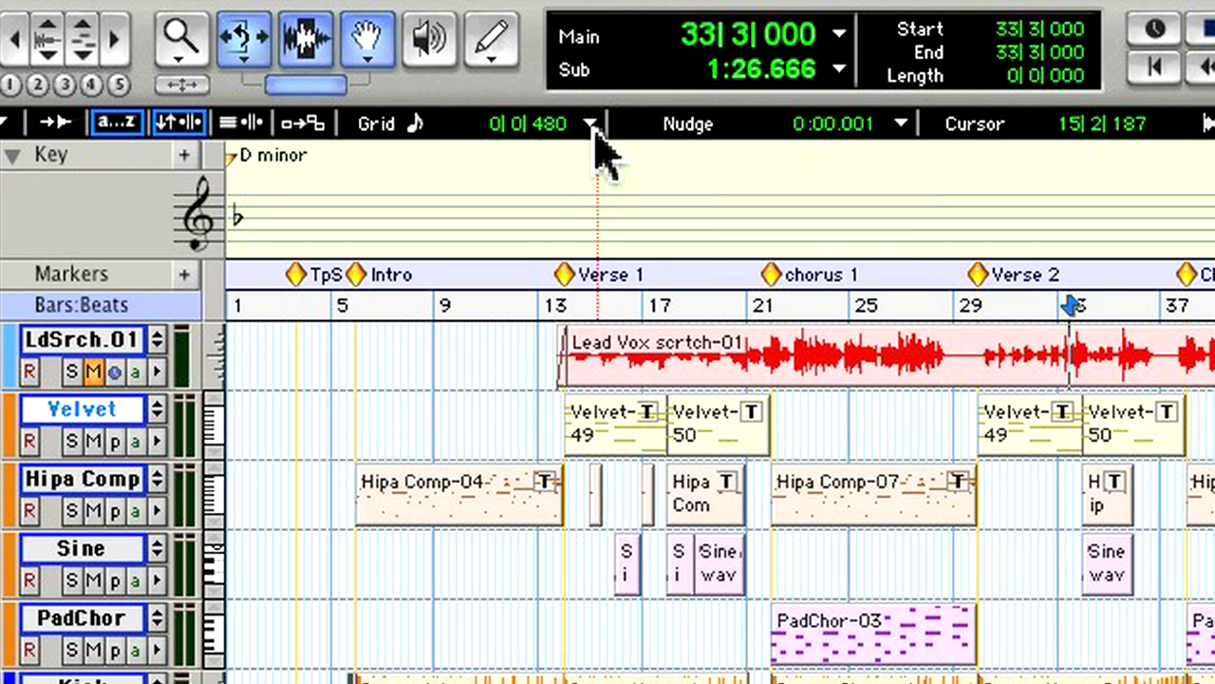
Step: Zoom in on the Velvet-50 region, set its zoomed grid to 1/4 note, and return
click(714, 444)
key(ctrl+e)
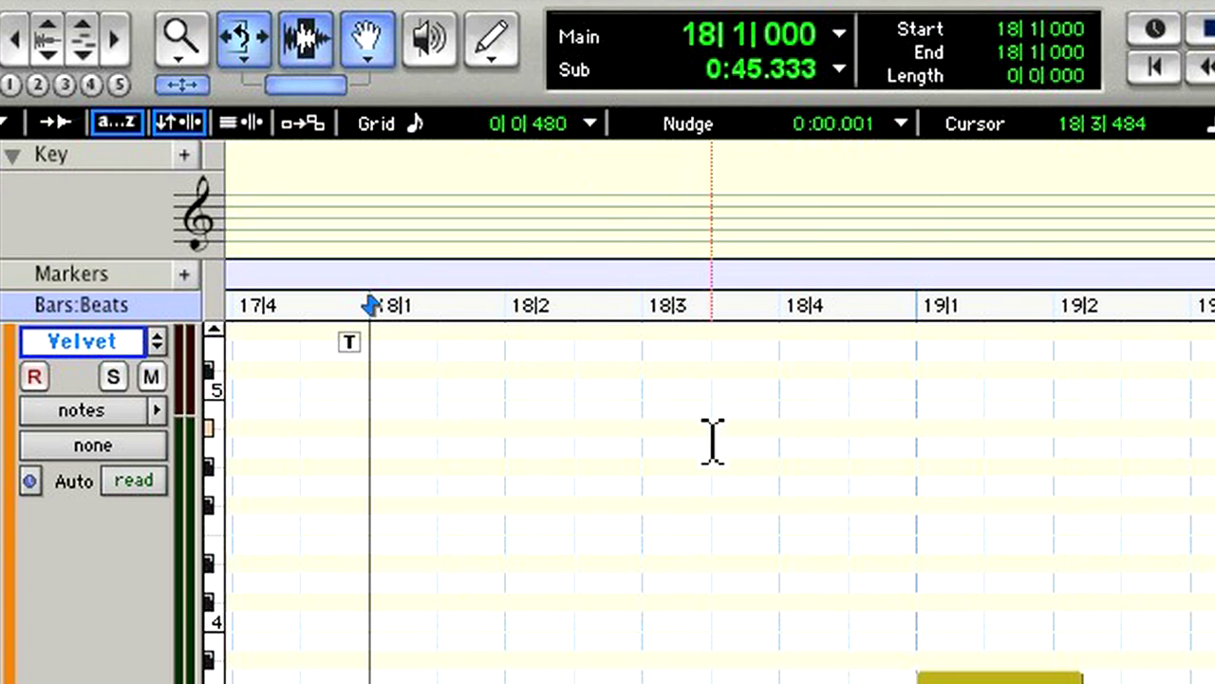
click(595, 127)
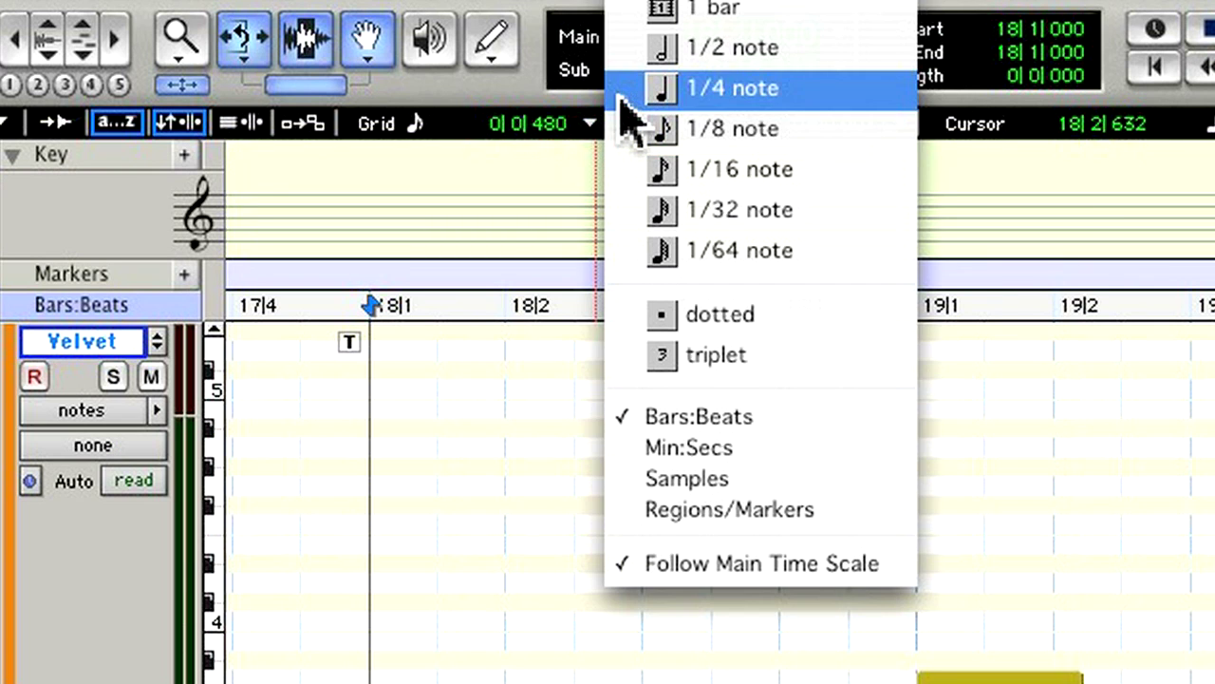
click(619, 95)
key(ctrl+e)
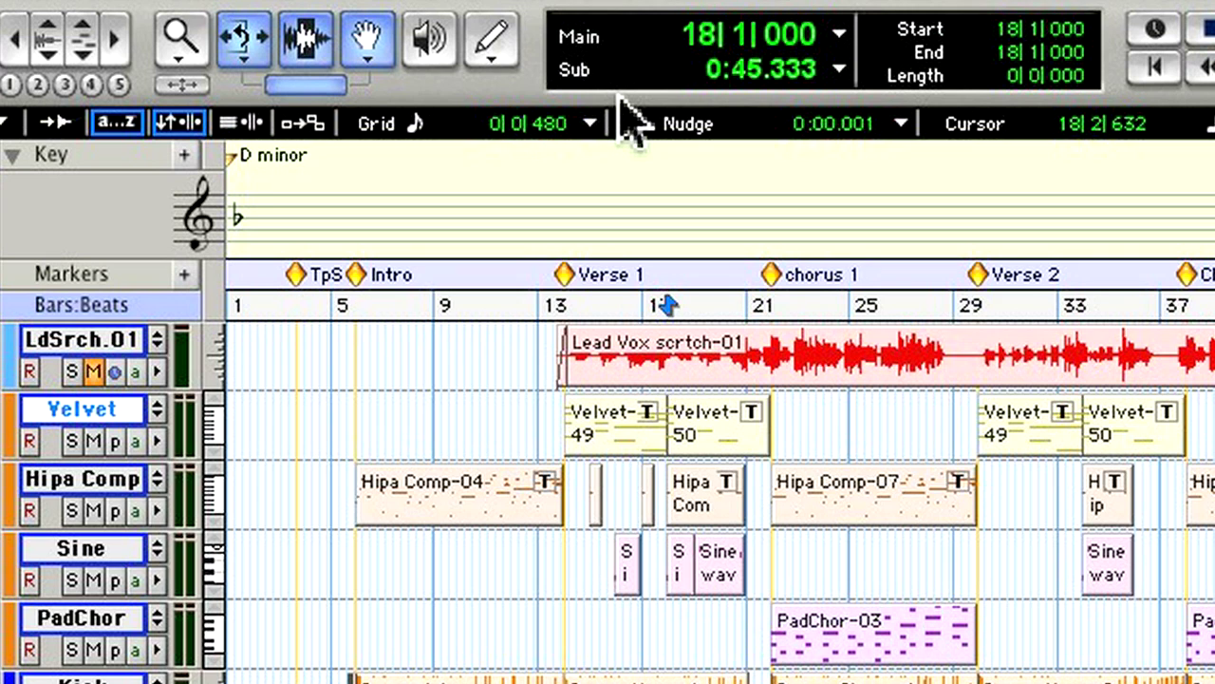
key(ctrl+e)
key(ctrl+e)
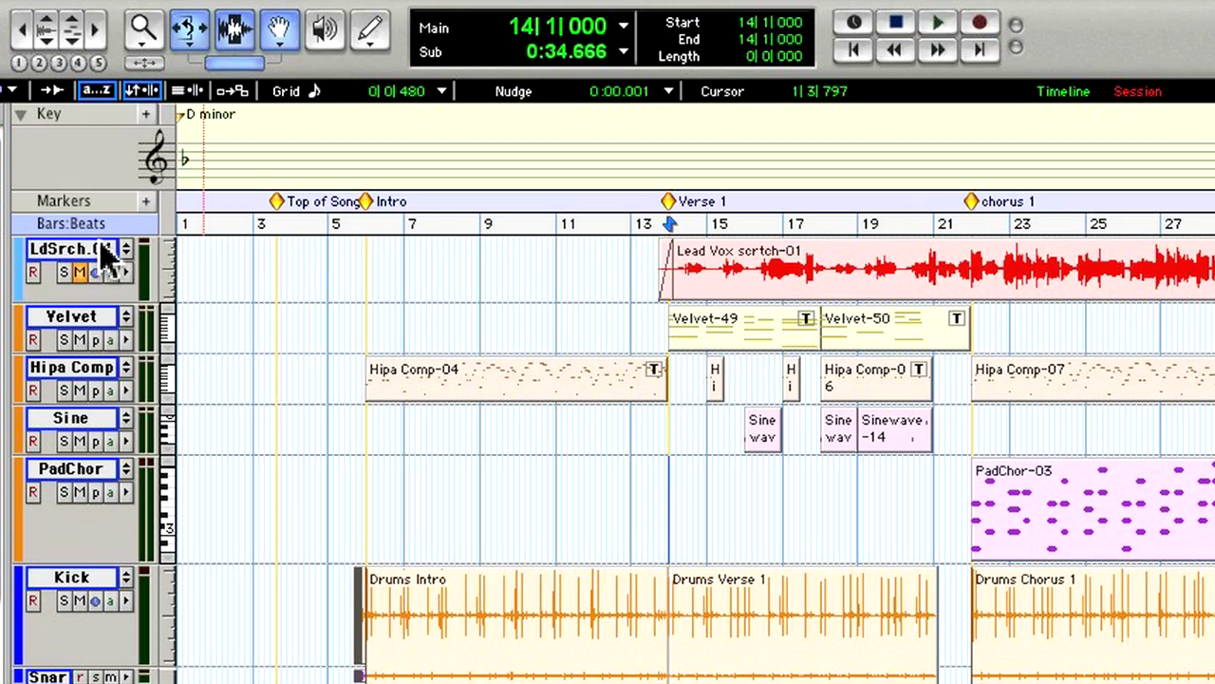
Step: Hide the LdSrch.01 track from its track-name context menu
right_click(160, 186)
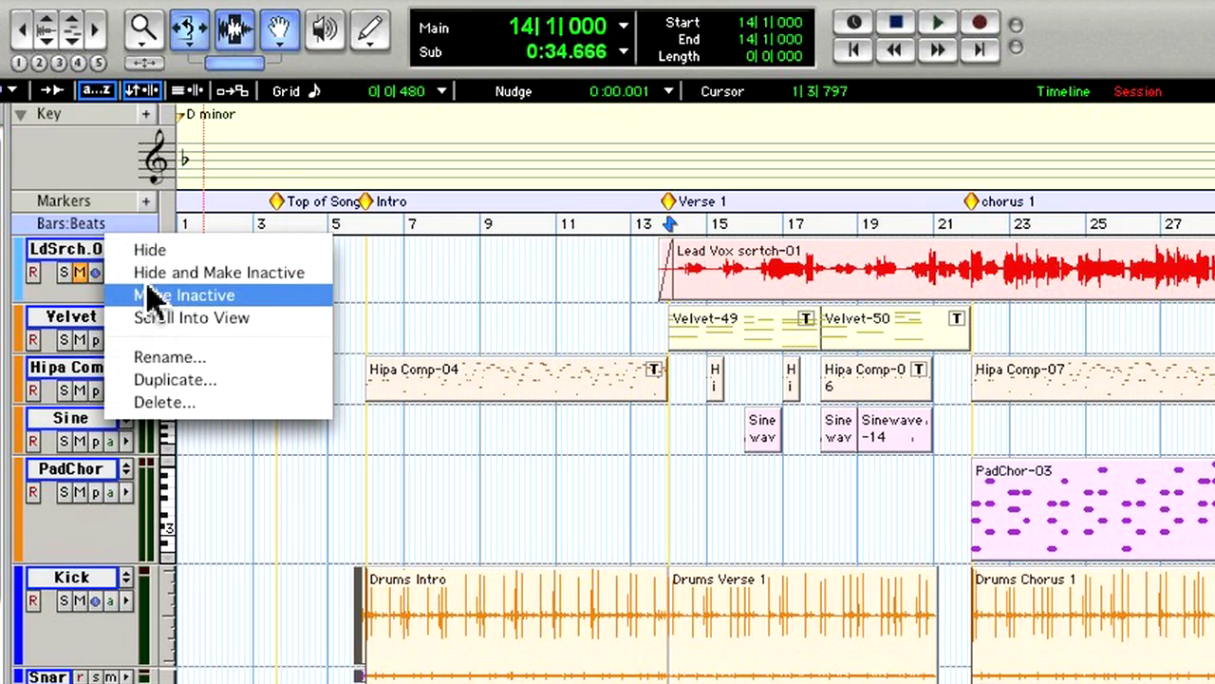
click(151, 252)
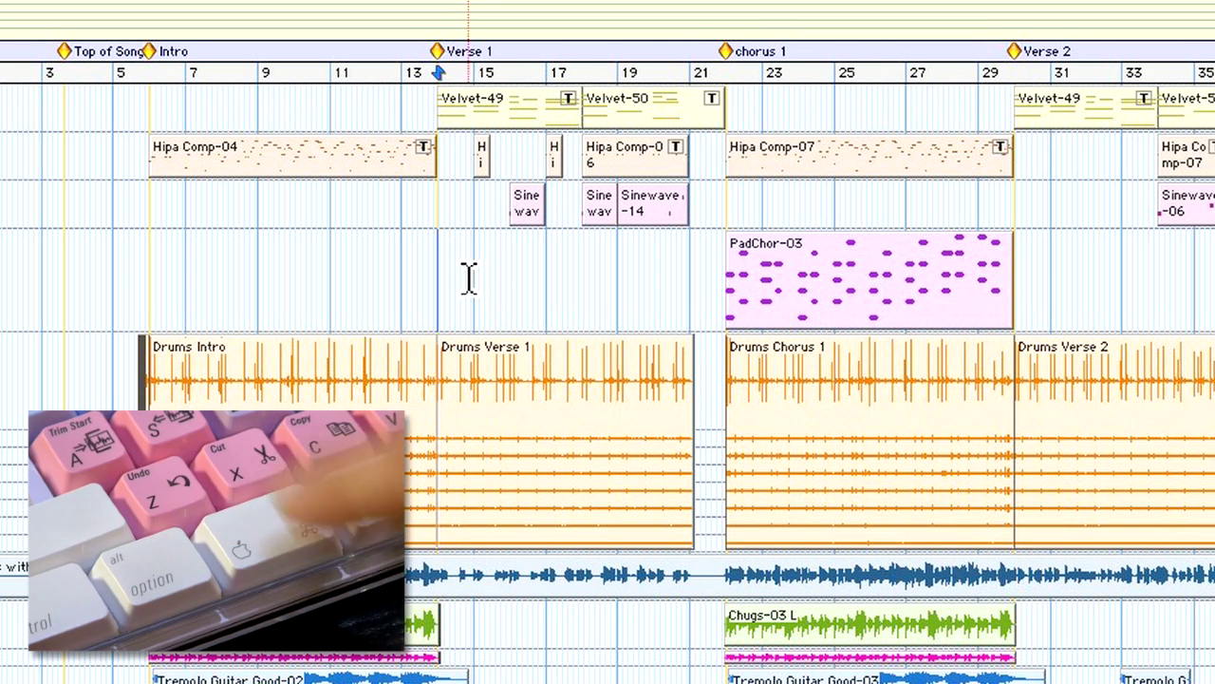
Step: Move the PadChor-03 region to end at bar 13, then to start at bar 13
right_click(872, 279)
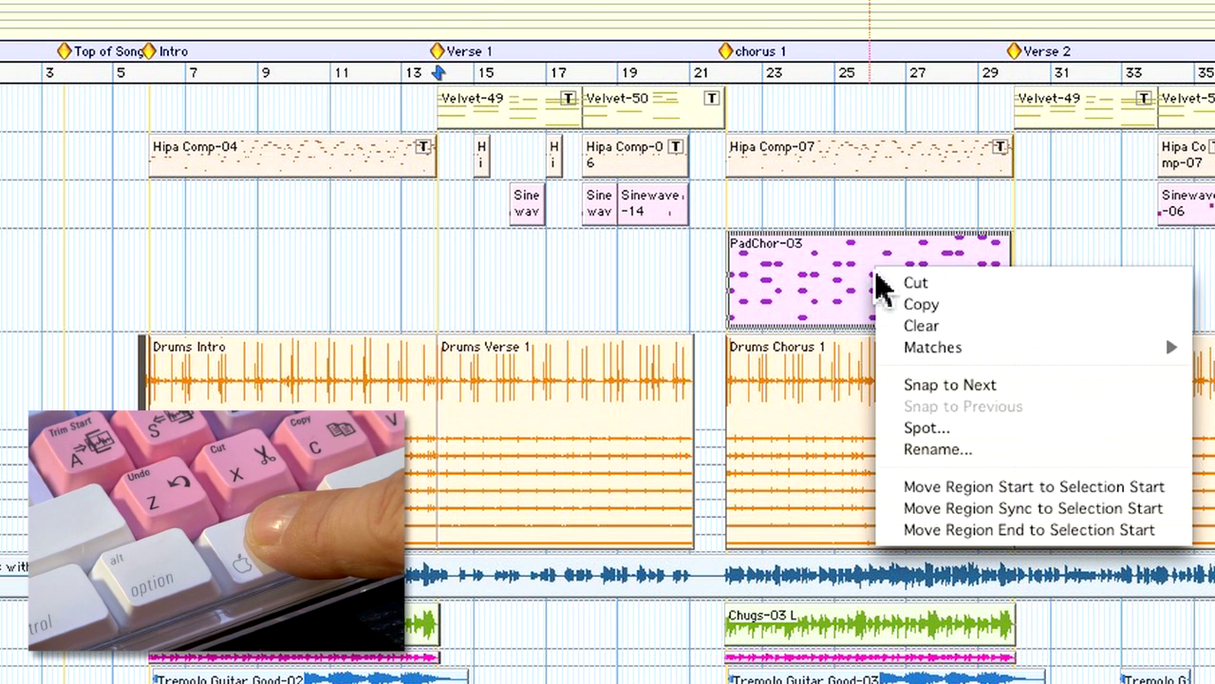
click(909, 531)
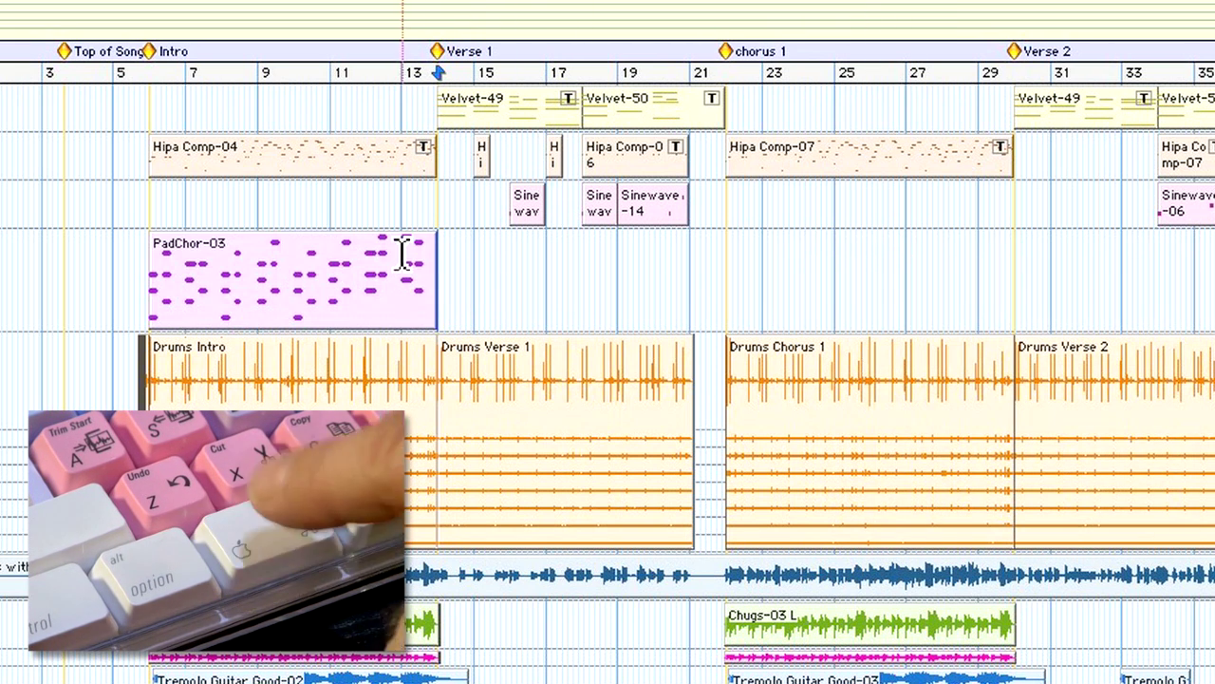
right_click(403, 251)
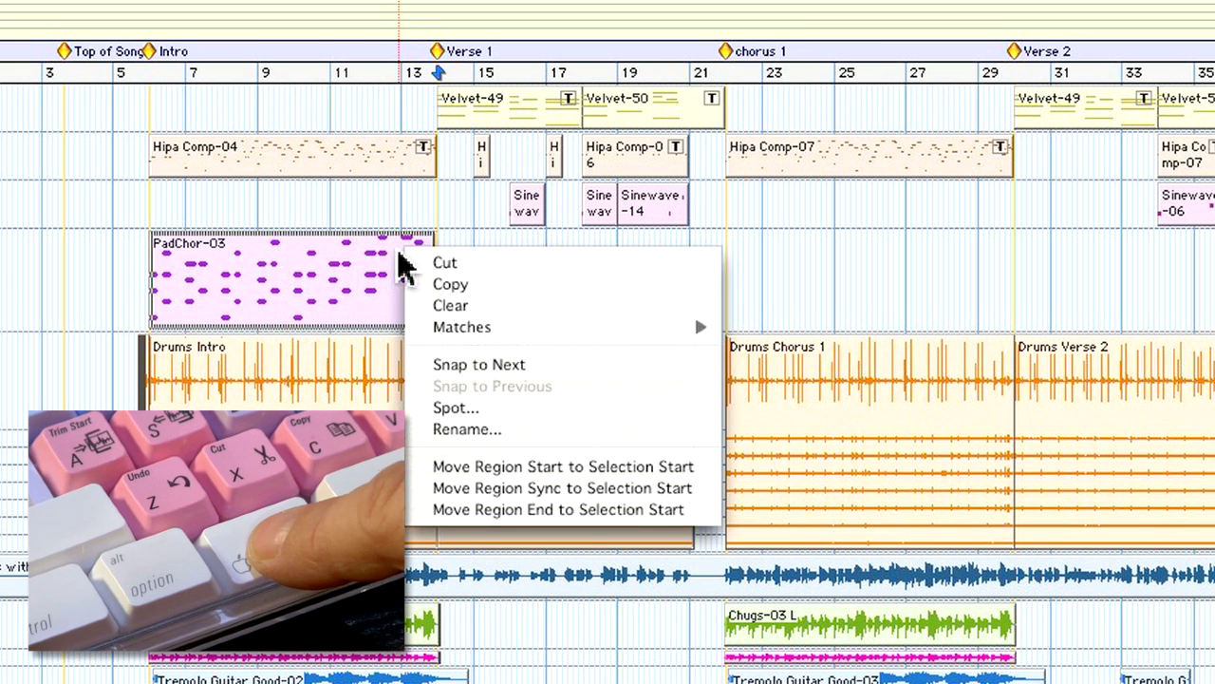
click(511, 469)
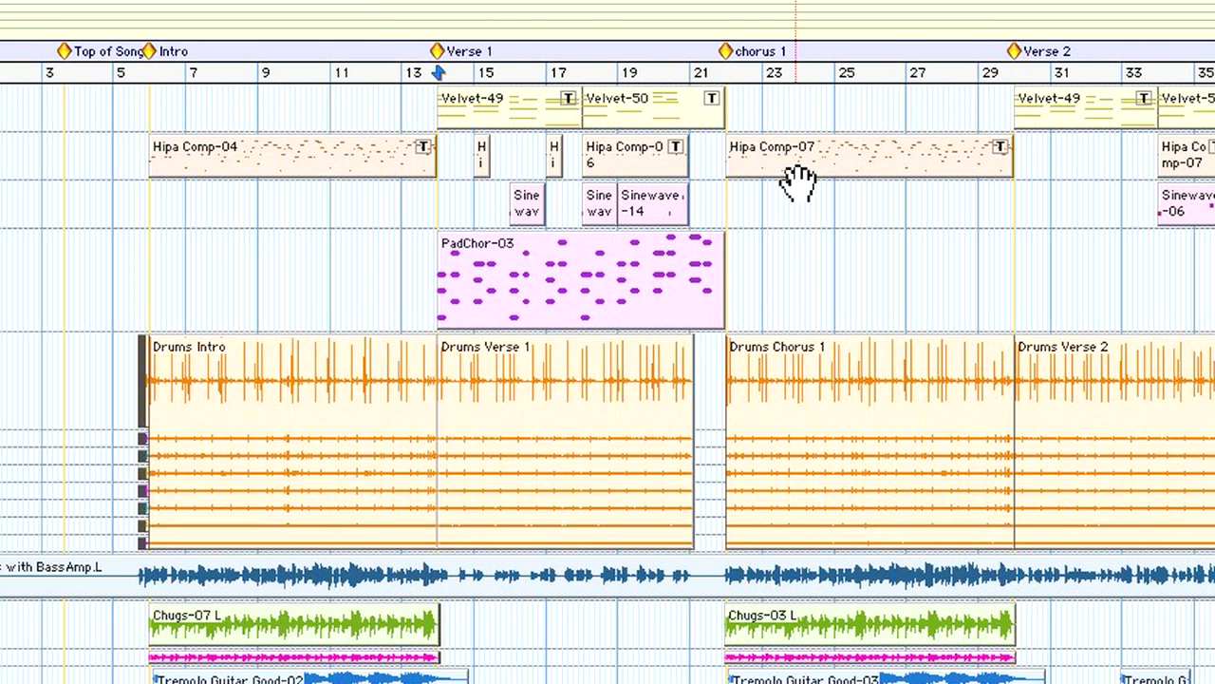
Step: Snap Hipa Comp-07 to the next region, then undo so it returns to bar 21
right_click(801, 159)
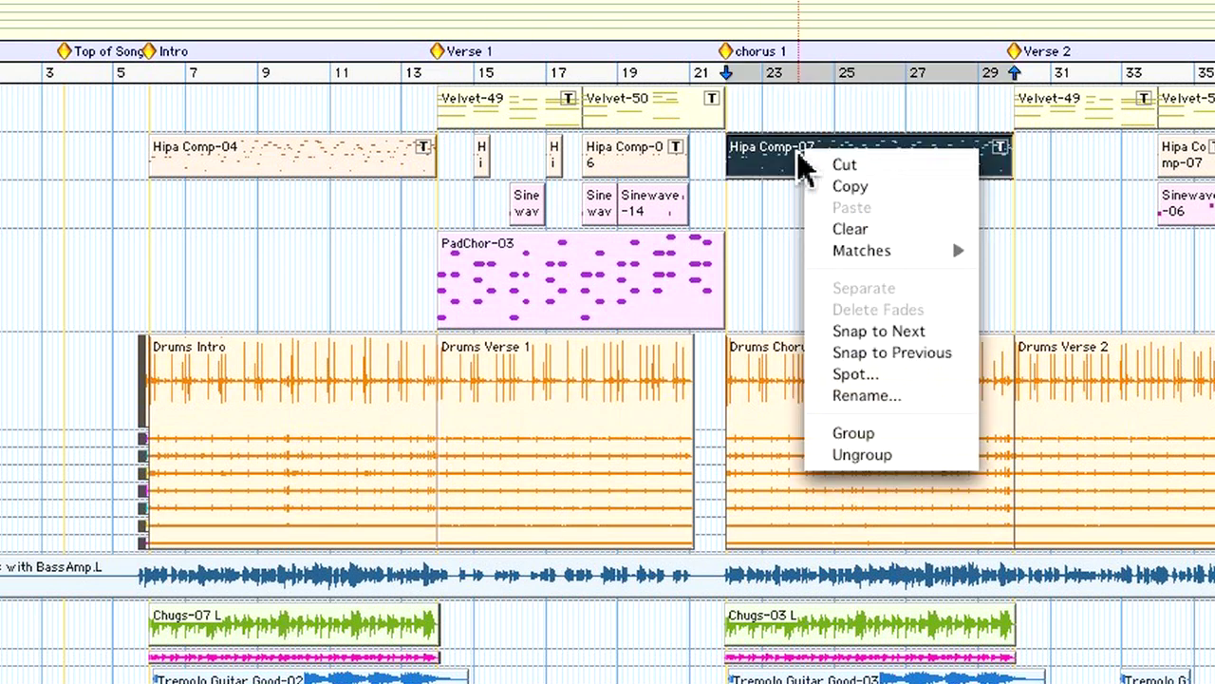
click(838, 344)
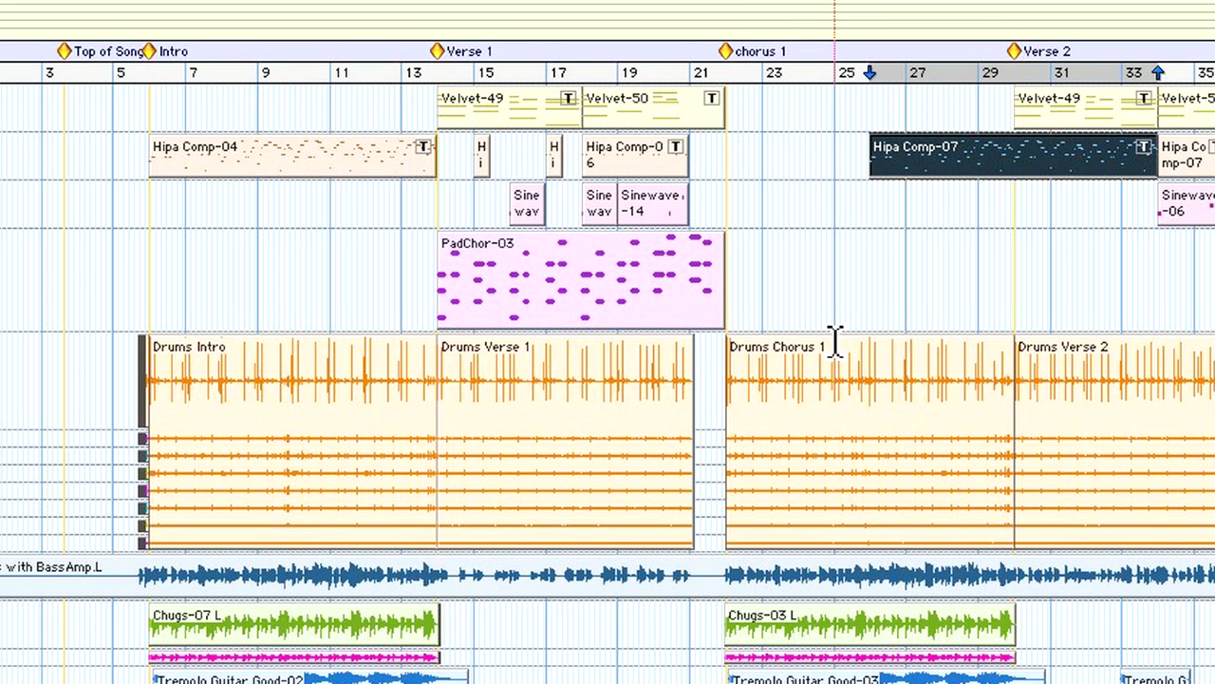
click(846, 239)
key(super+z)
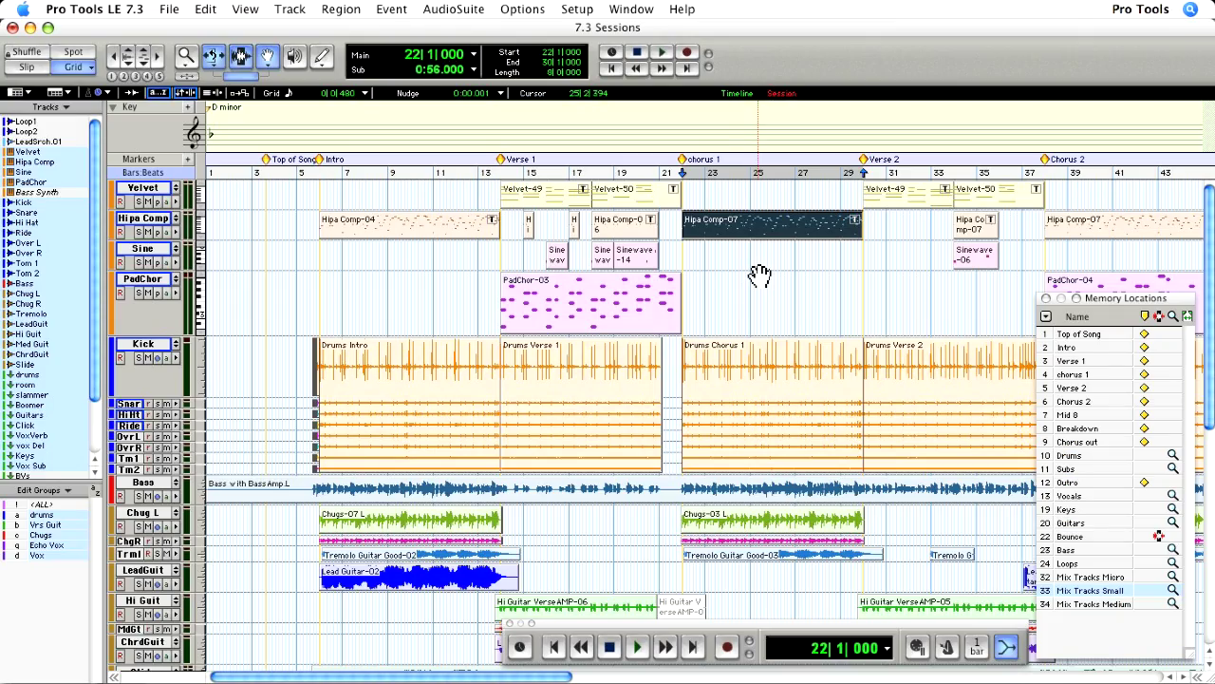
Step: Show the Mix window and inspect the 7-Band EQ3 insert and Slammer send options
key(super+equal)
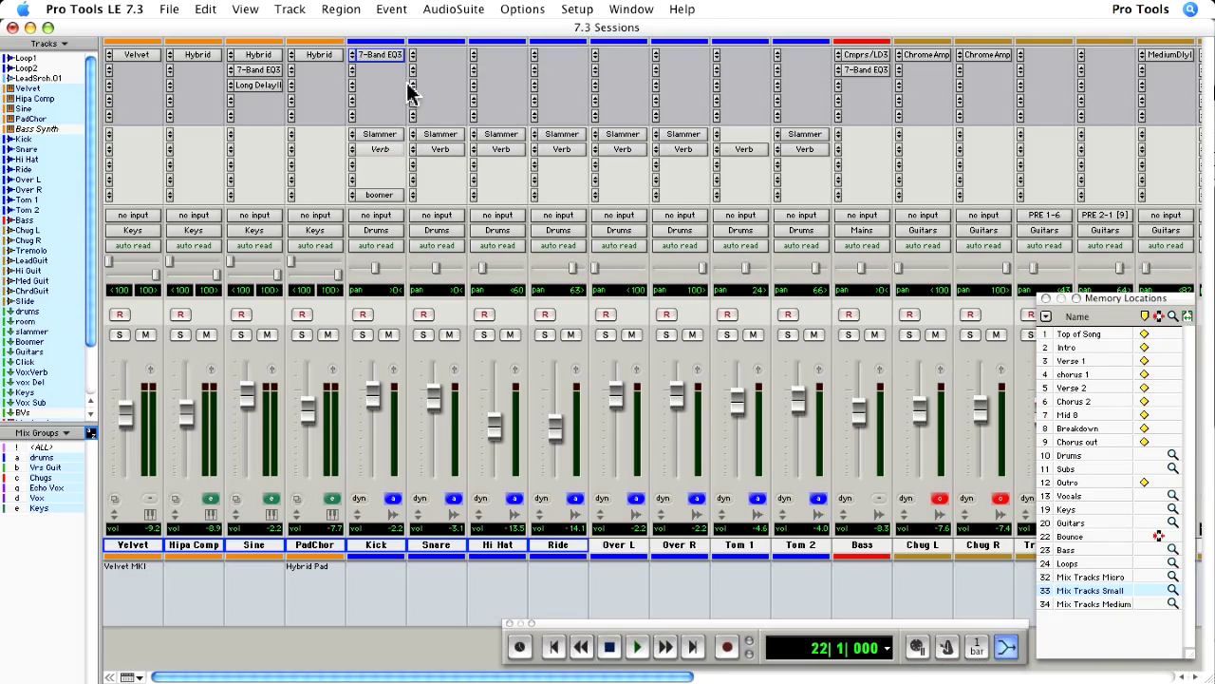
right_click(402, 59)
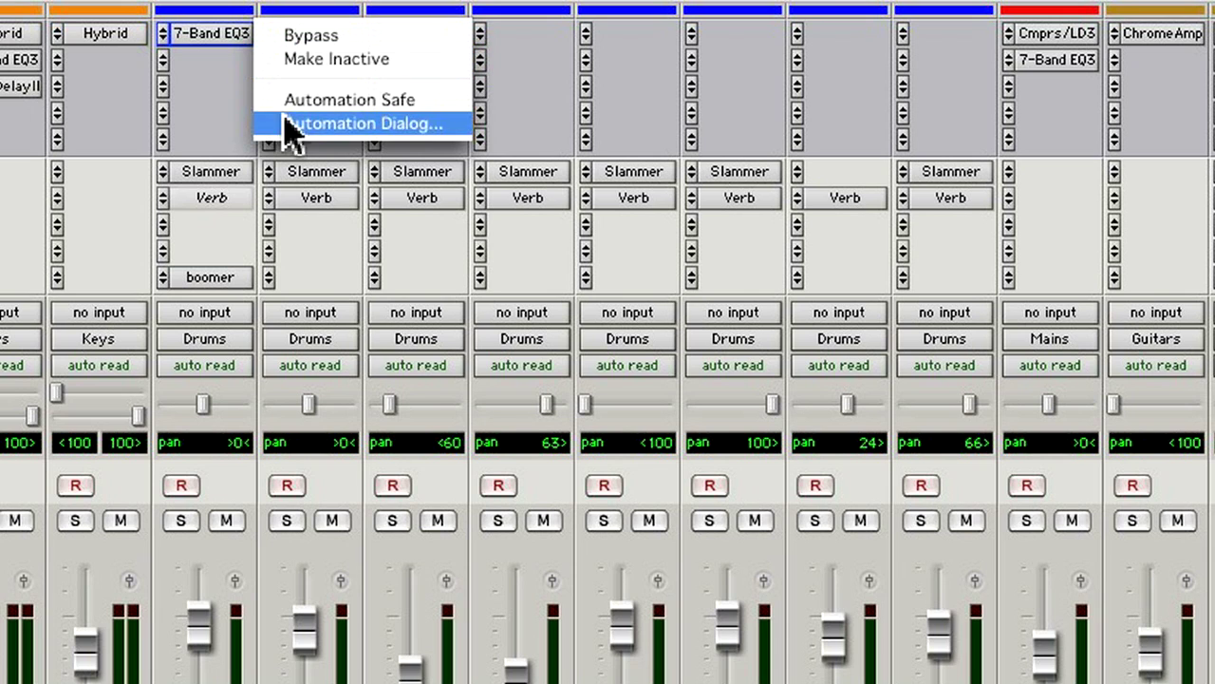
click(425, 123)
right_click(318, 171)
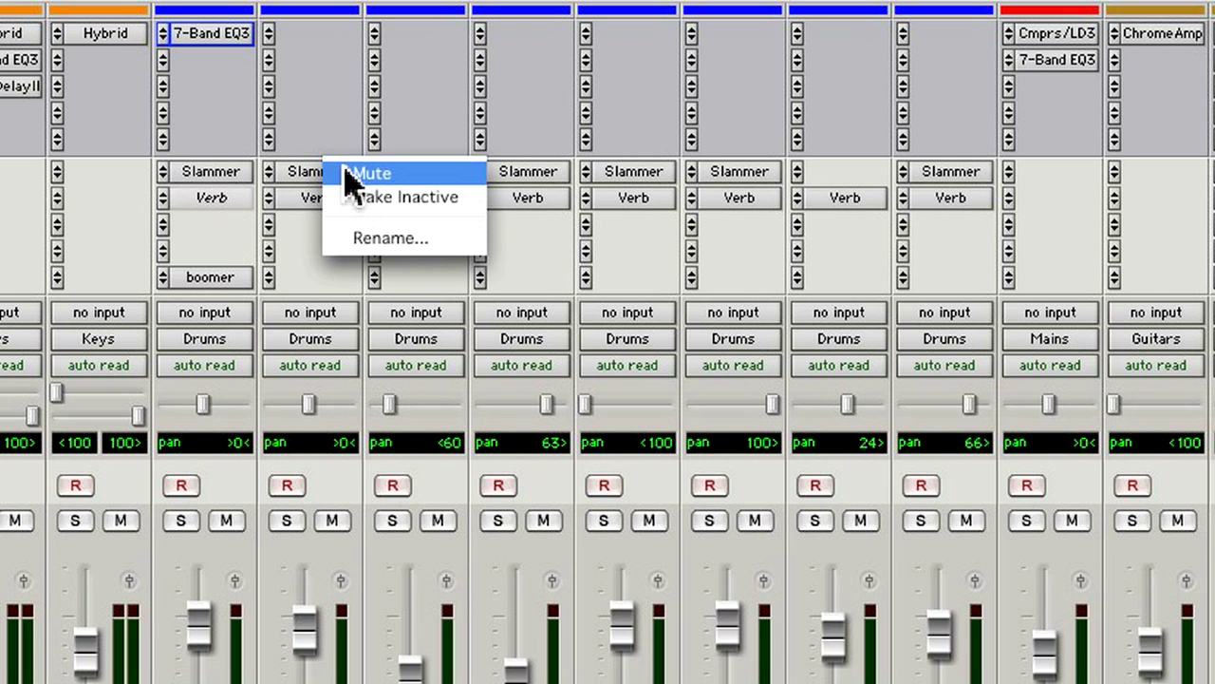
click(364, 236)
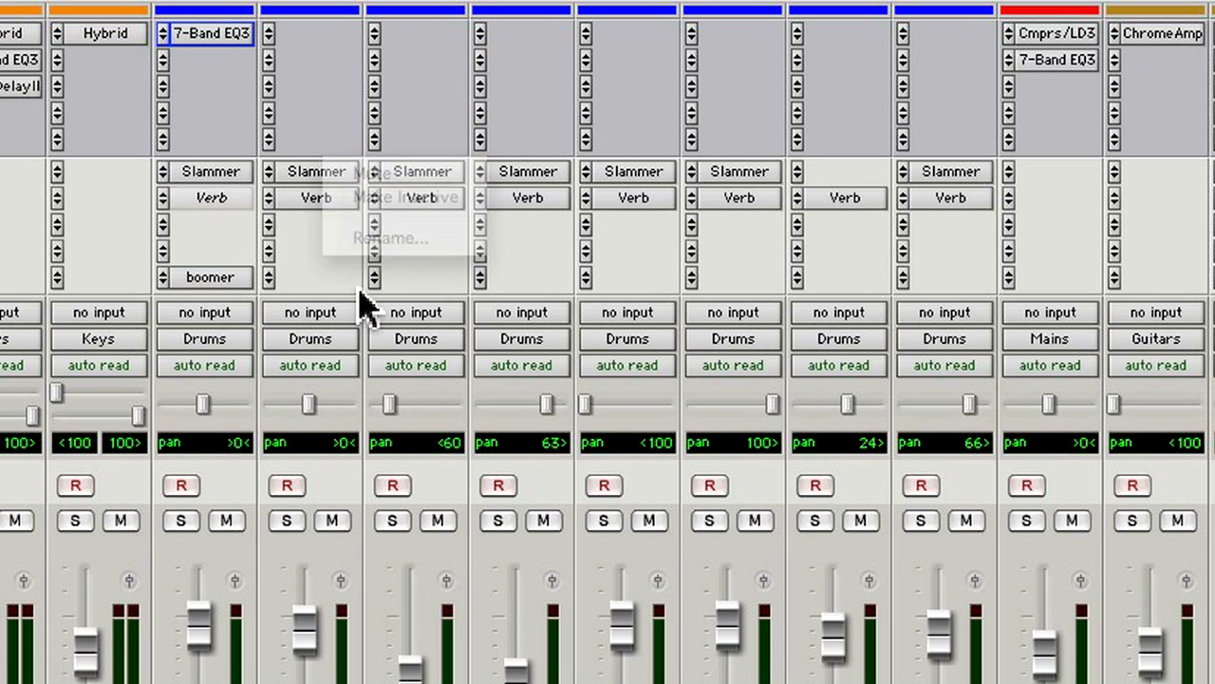
Step: Rename the Drums output path to 'Drum Sub'
right_click(515, 339)
click(570, 381)
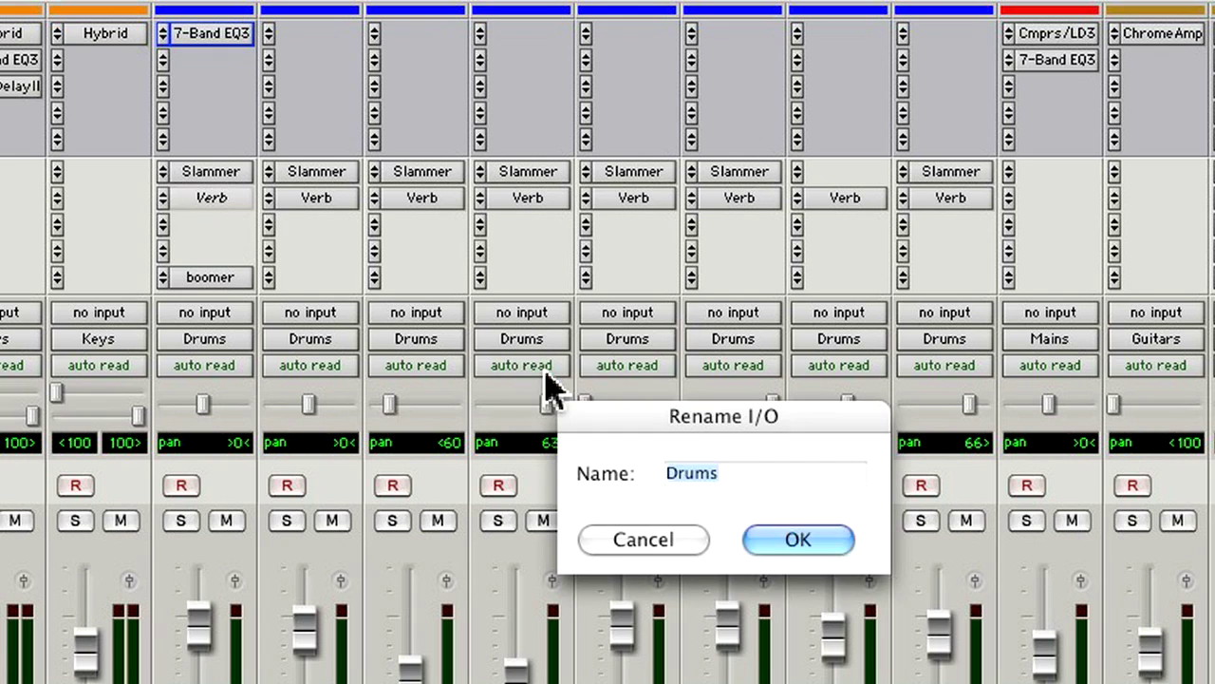
text(Drum Sub)
key(Return)
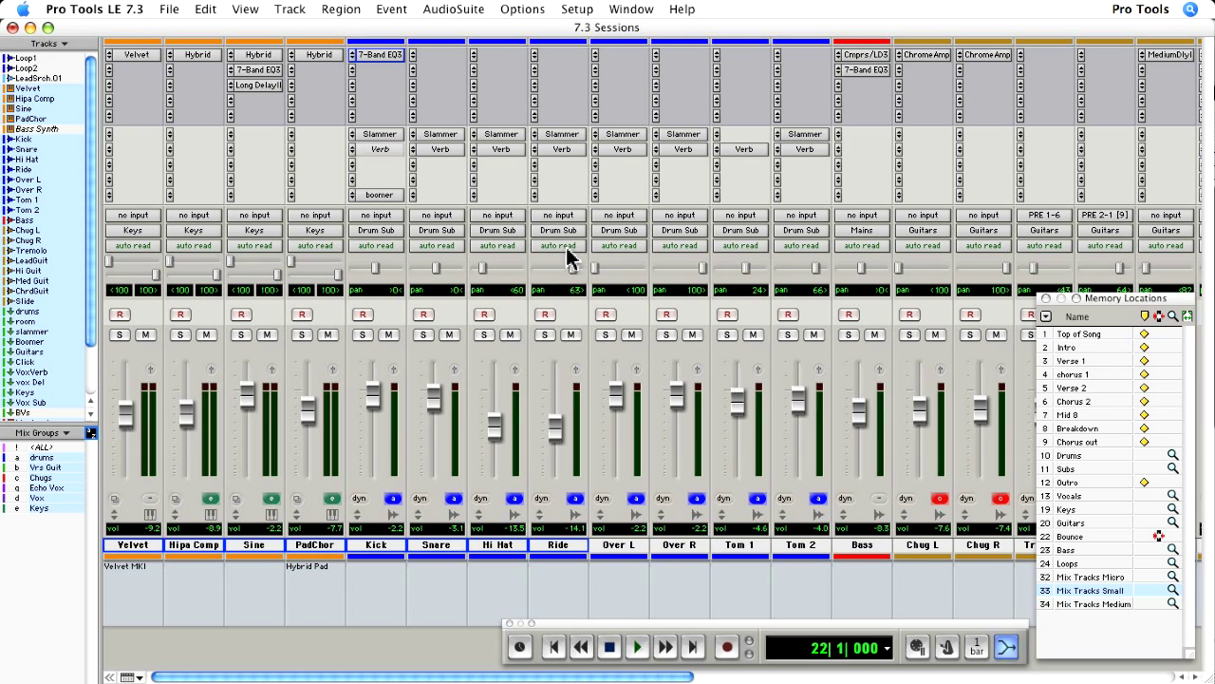
Step: Solo the Hi Hat and Ride with their drum group, clear solos, and mute the group
click(488, 337)
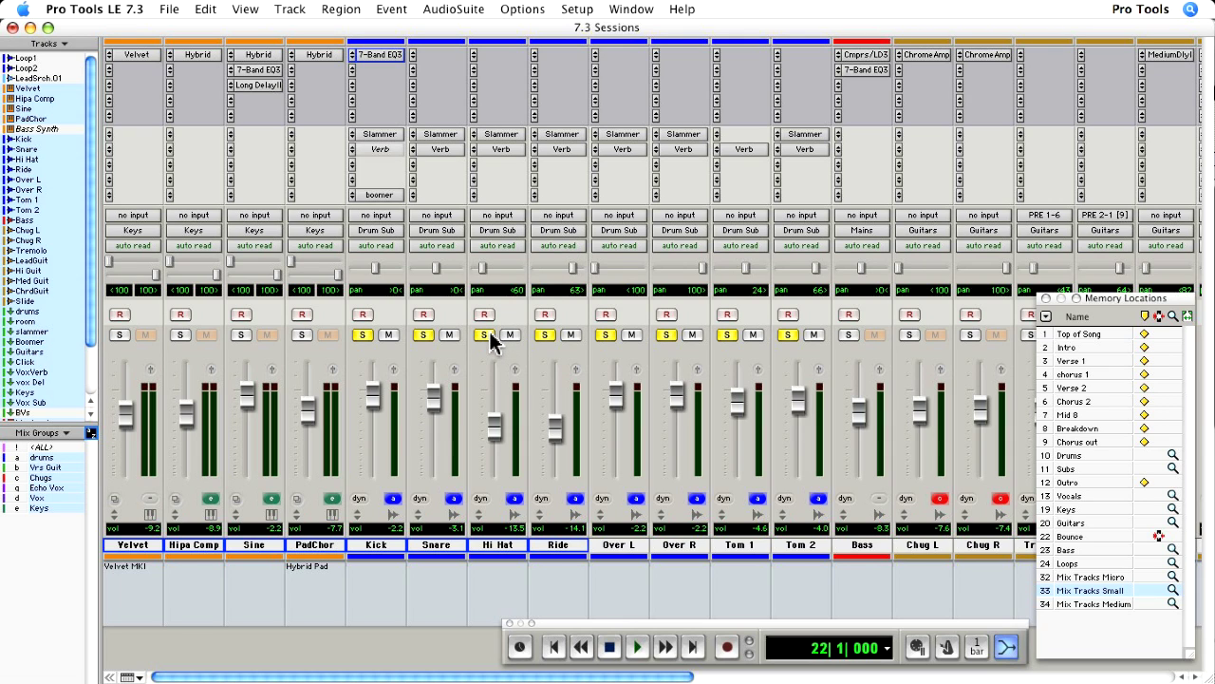
click(489, 339)
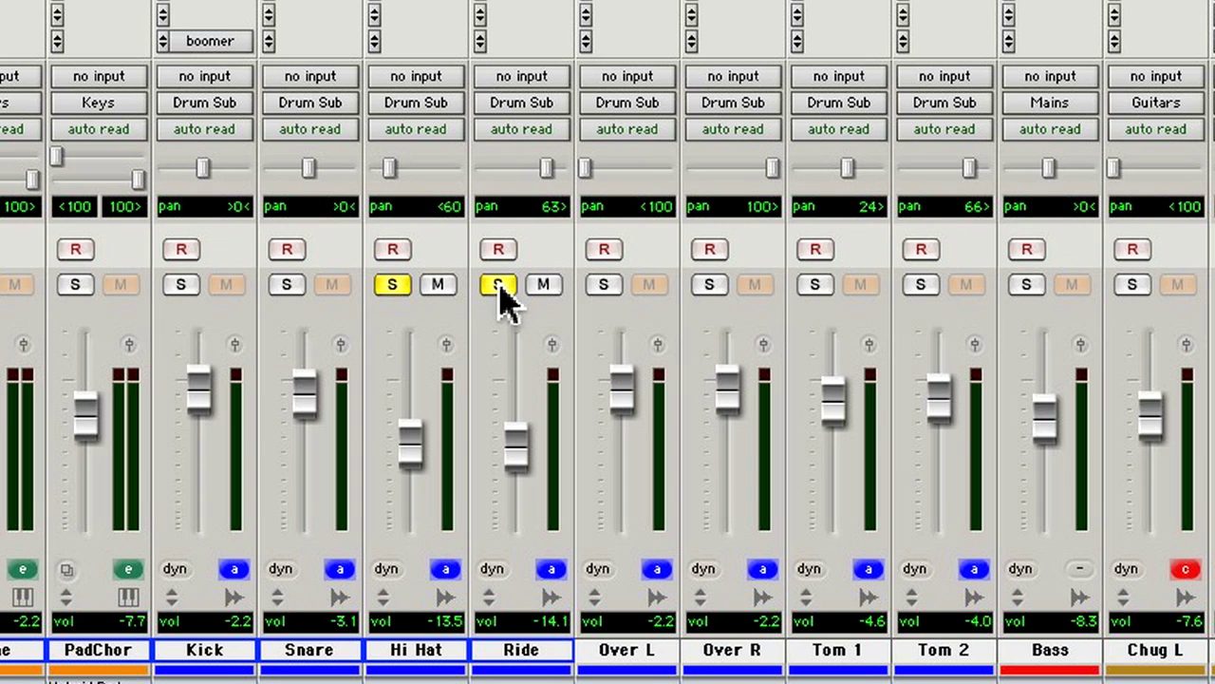
click(597, 288)
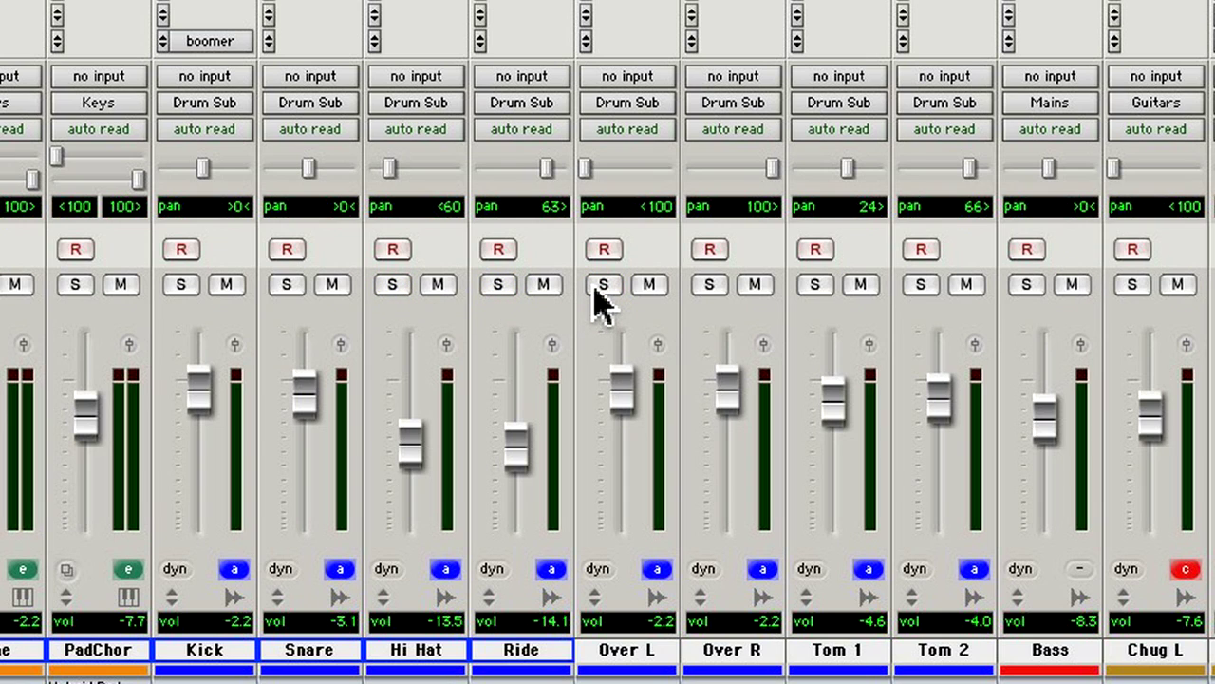
click(638, 285)
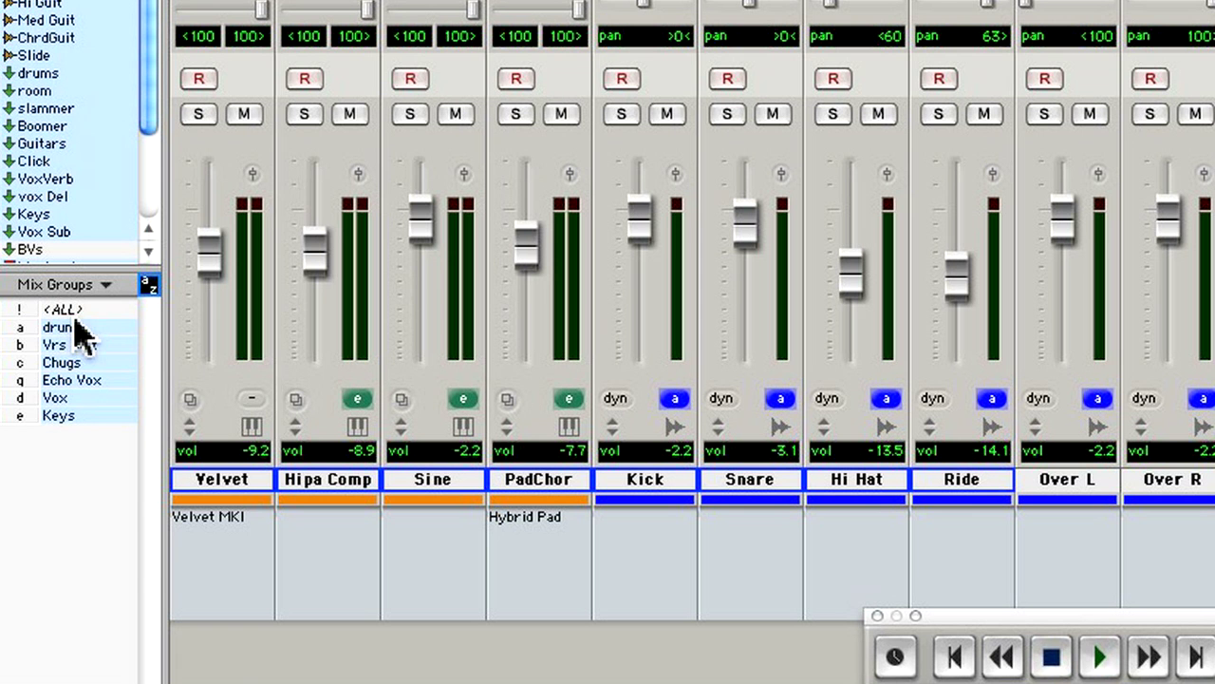
Step: Review the member tracks of the drums mix group
right_click(80, 332)
mouse_move(105, 347)
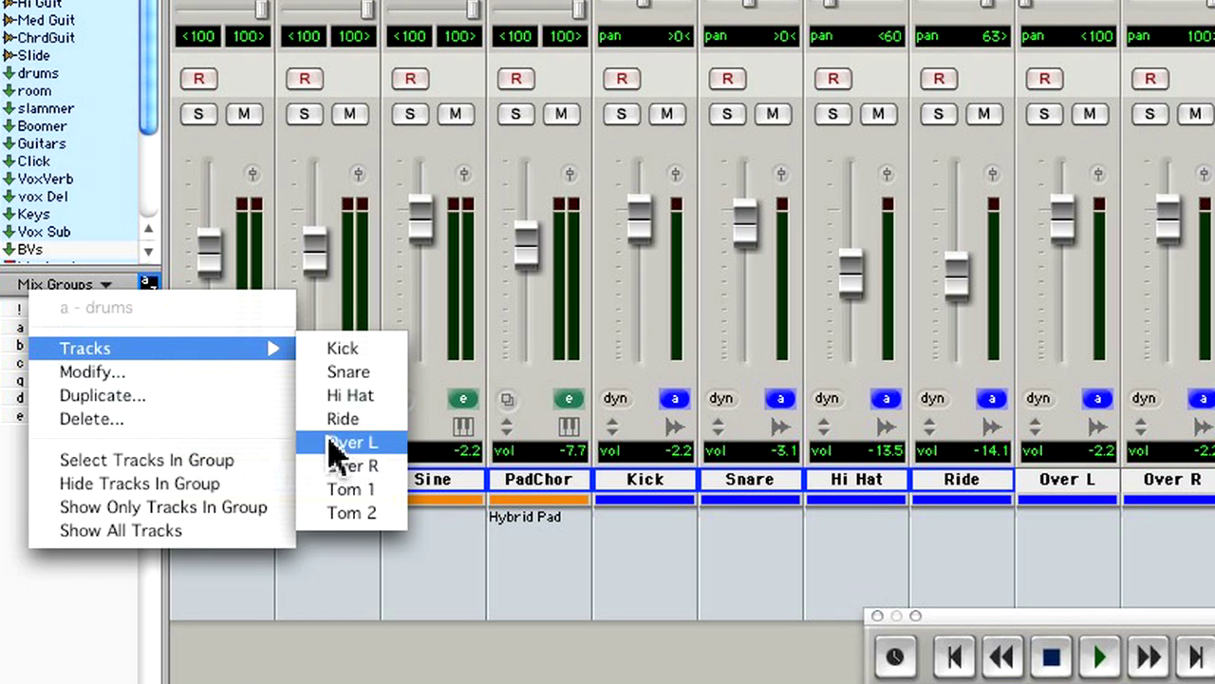
click(346, 572)
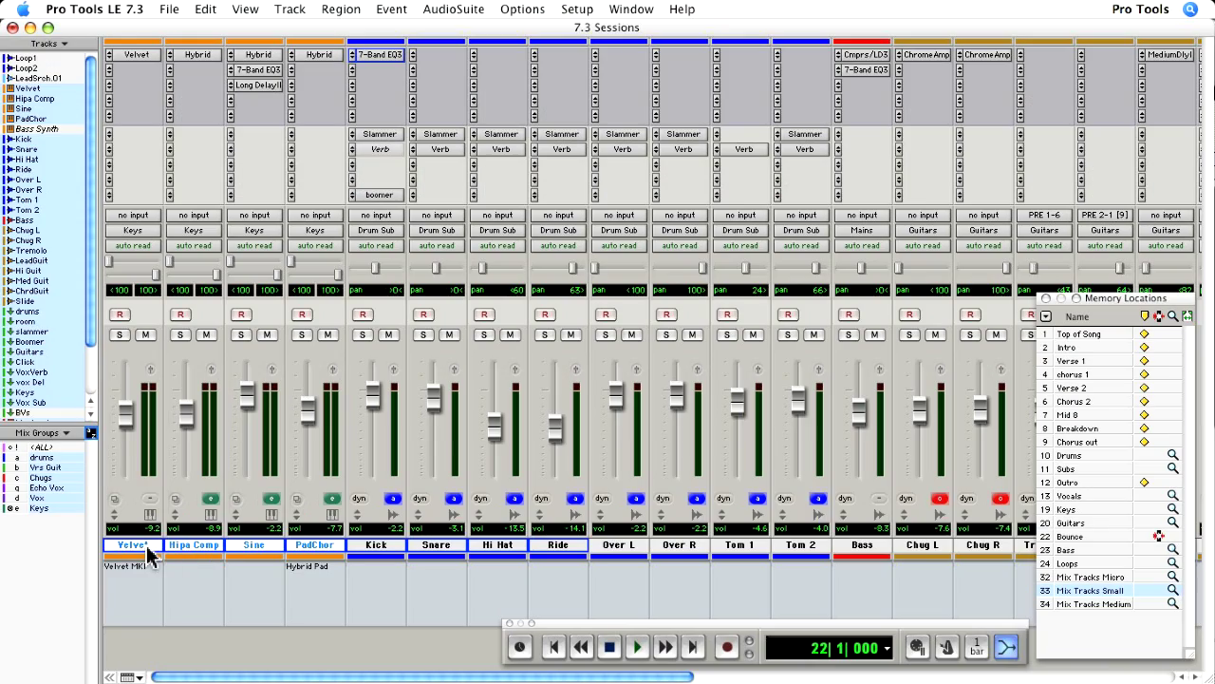
Step: Create a group named 'MIDI' with ID f from the four selected tracks
key(super+g)
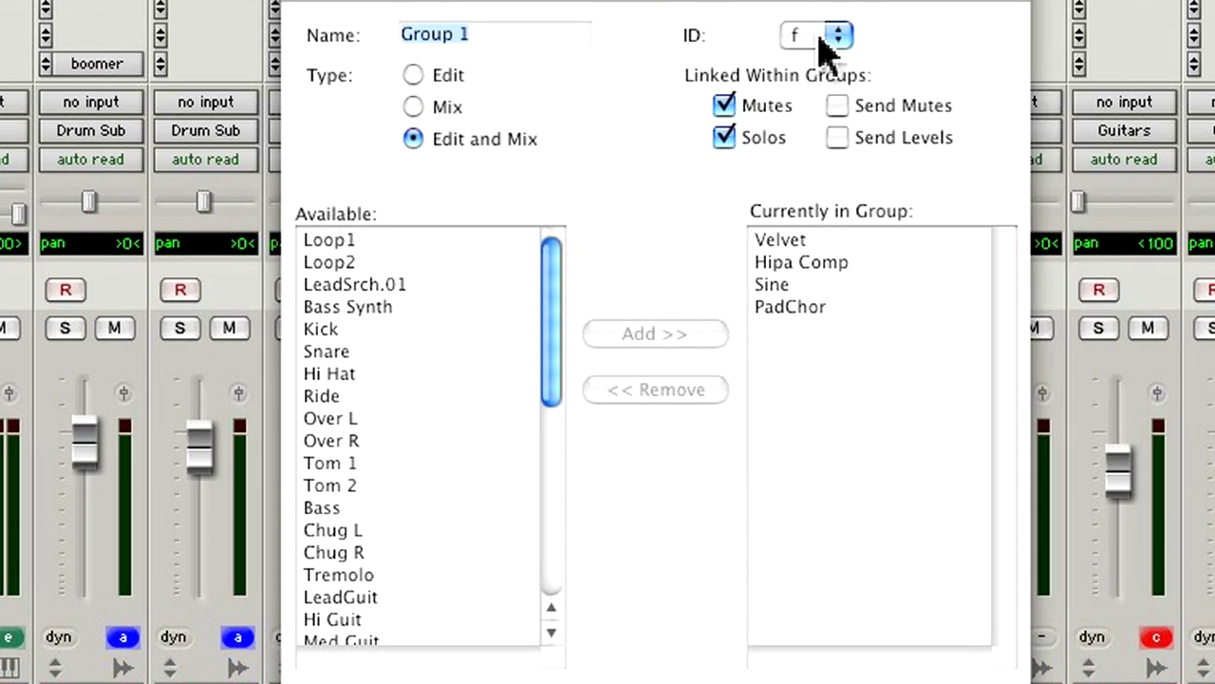
click(836, 38)
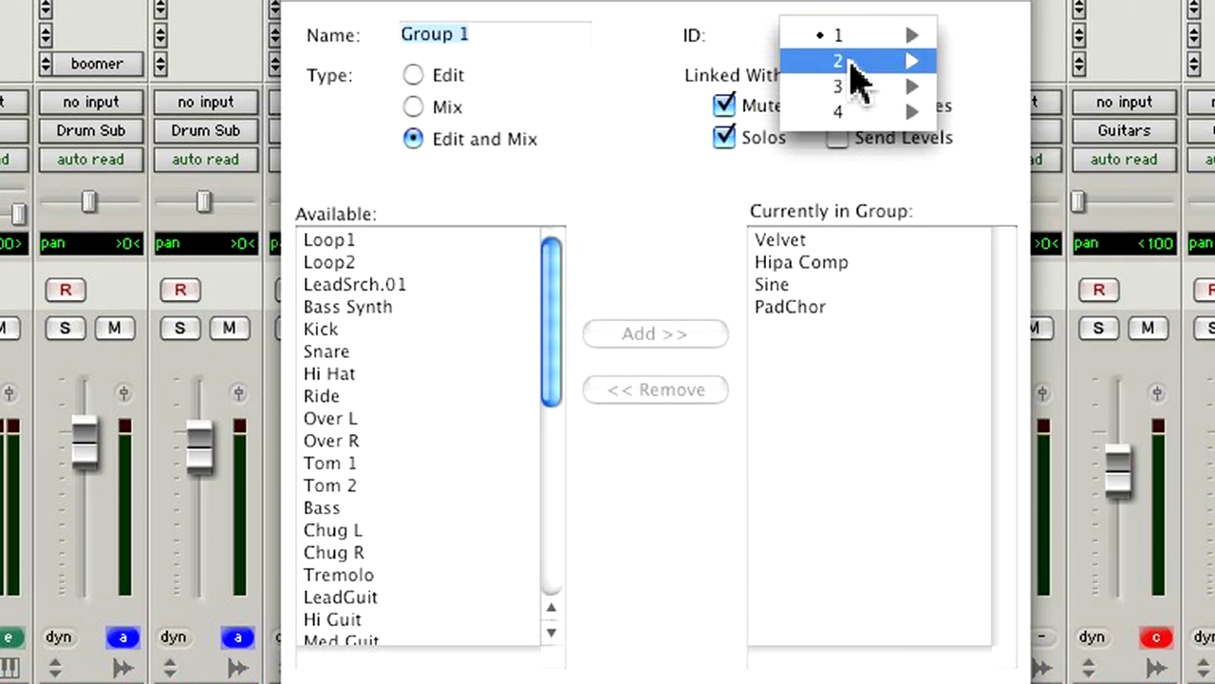
mouse_move(852, 88)
mouse_move(853, 112)
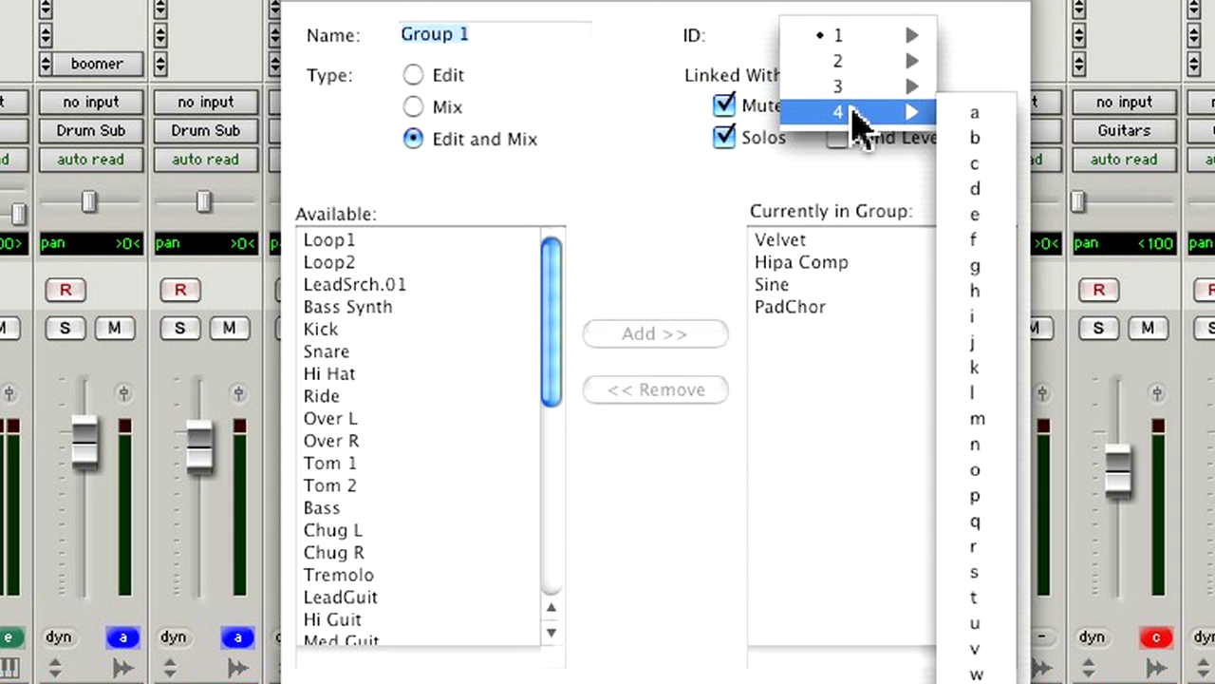
click(860, 150)
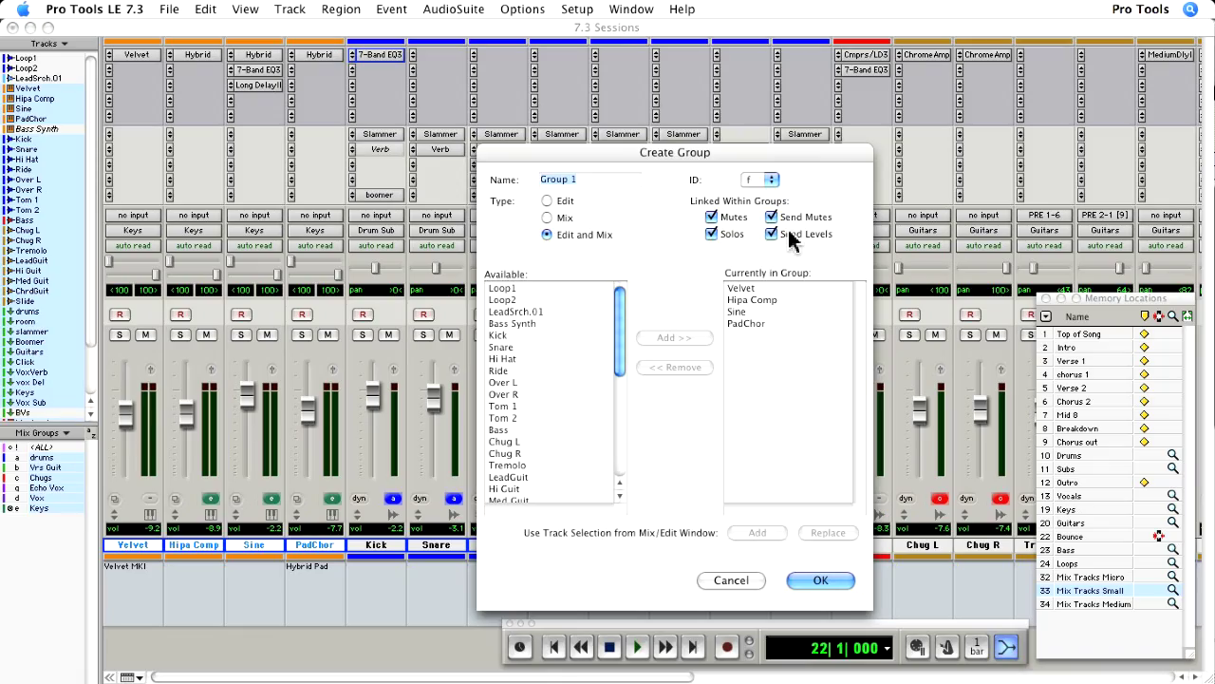
text(MIDI)
key(Return)
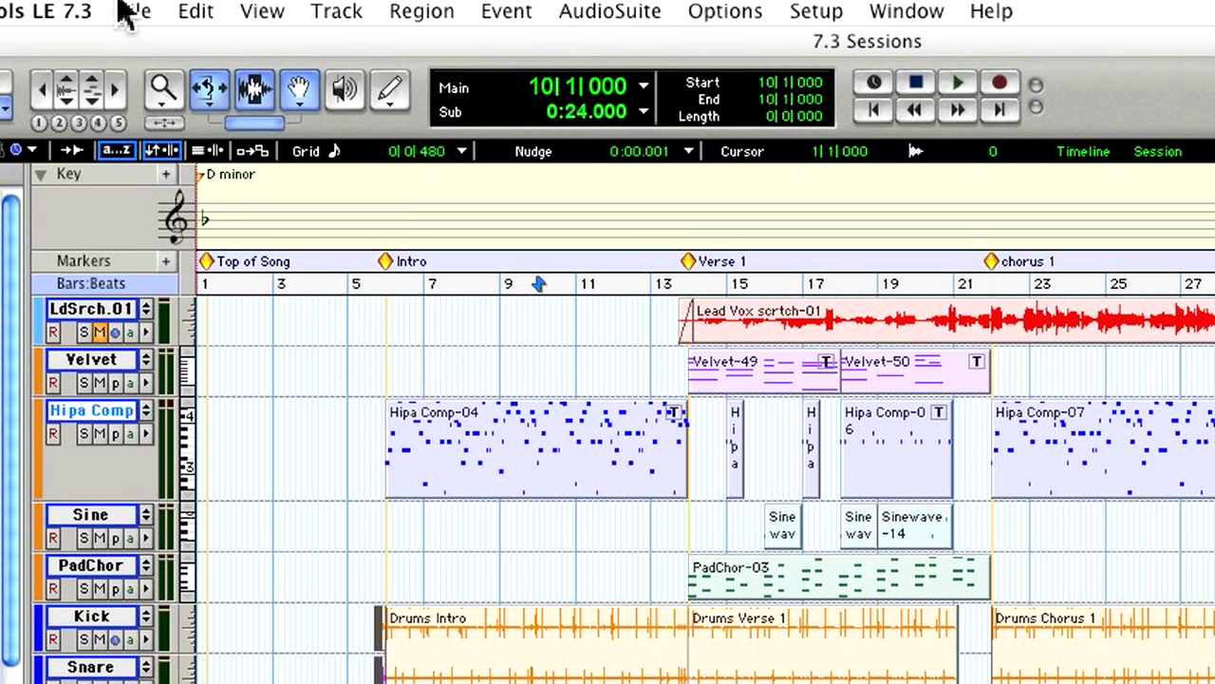
Step: Send the Hipa Comp MIDI track to Sibelius from its track context menu
click(169, 9)
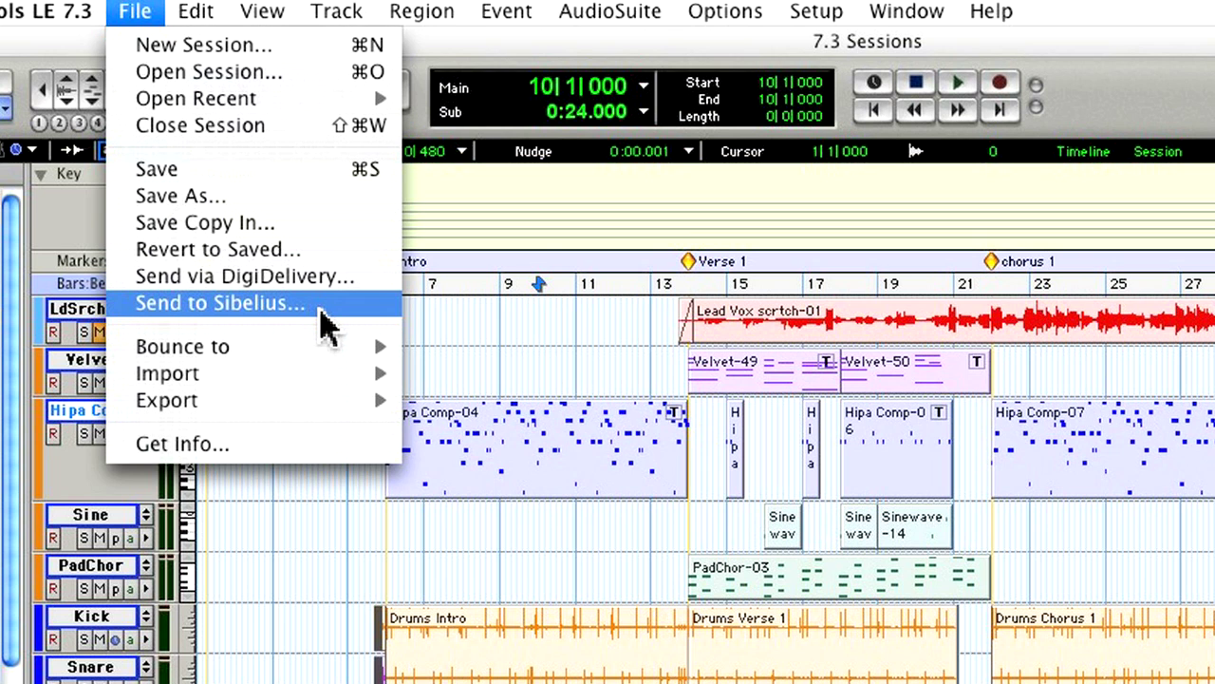
click(409, 323)
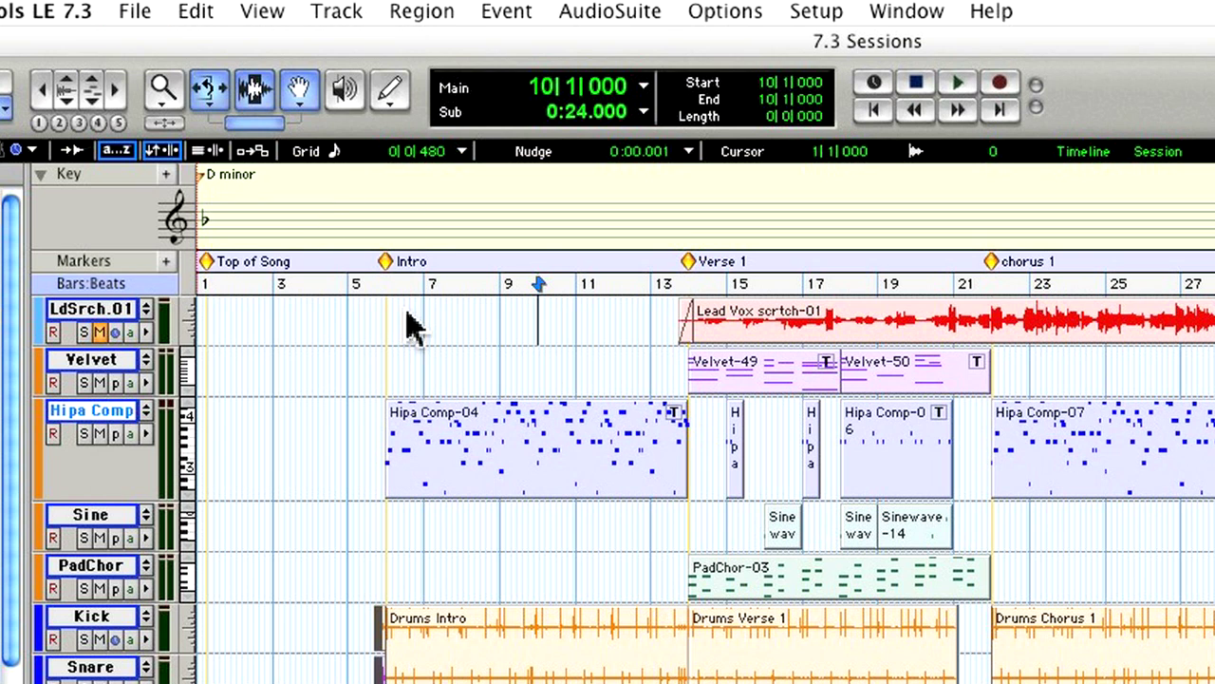
right_click(125, 414)
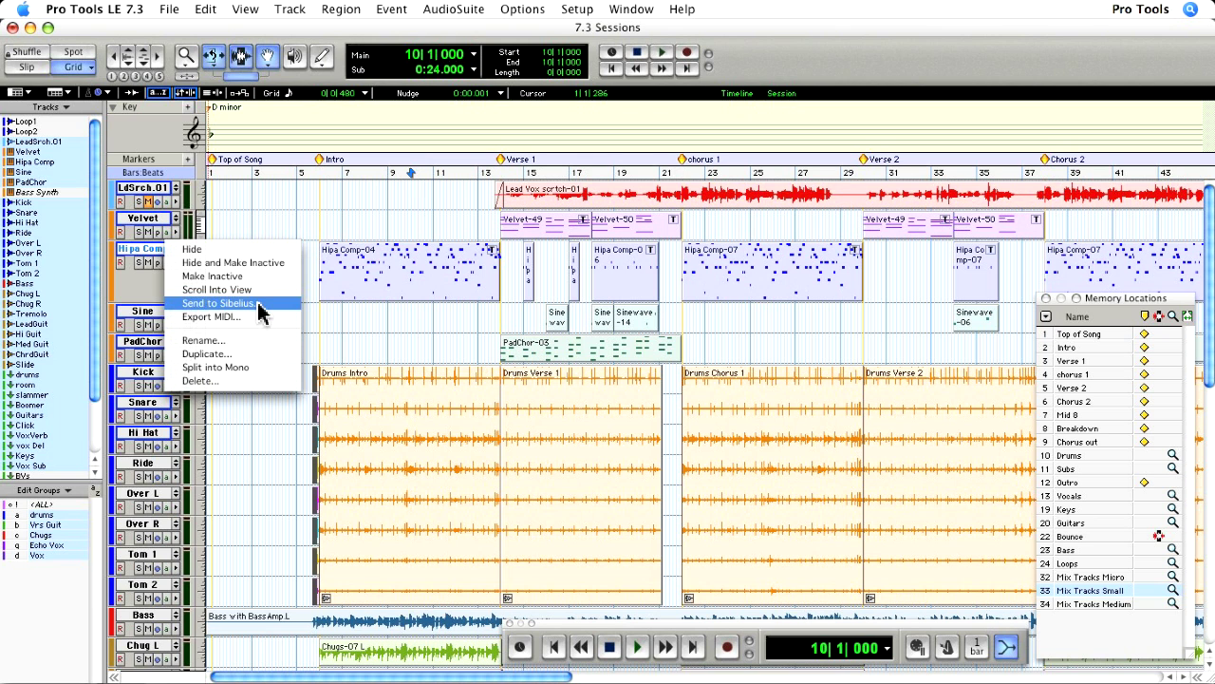
click(258, 304)
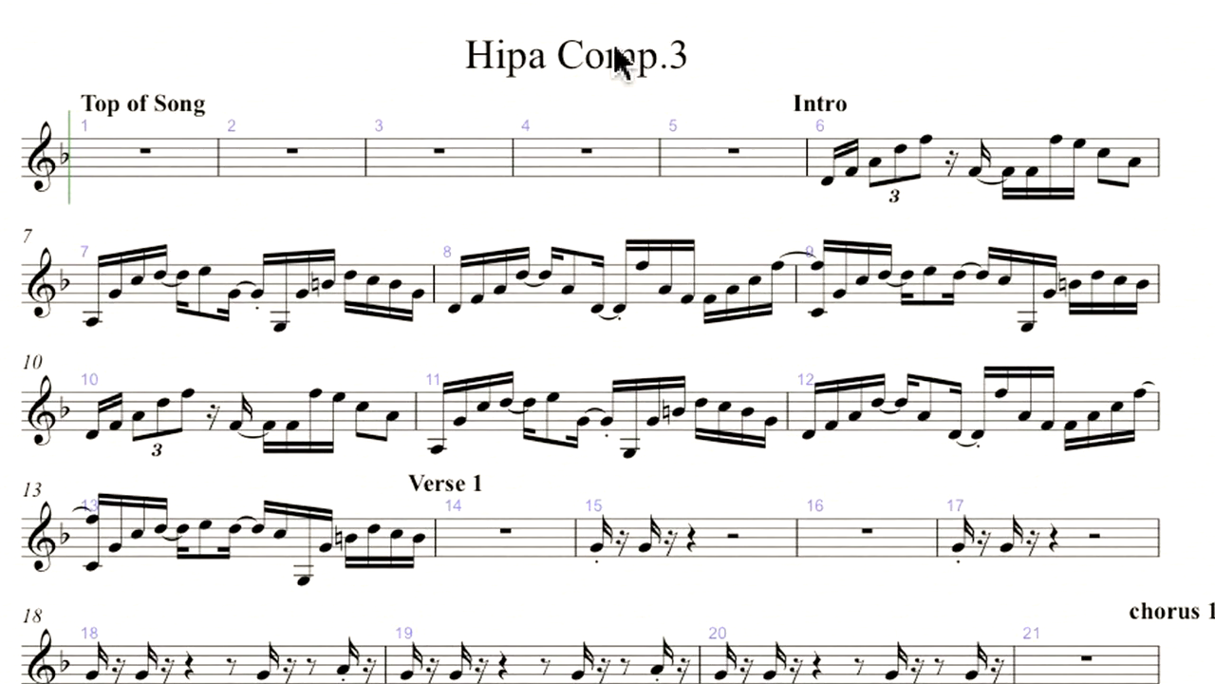
Step: Change the score title from Hipa Comp.3 to 'Synth Part'
double_click(563, 120)
text(Synth Part)
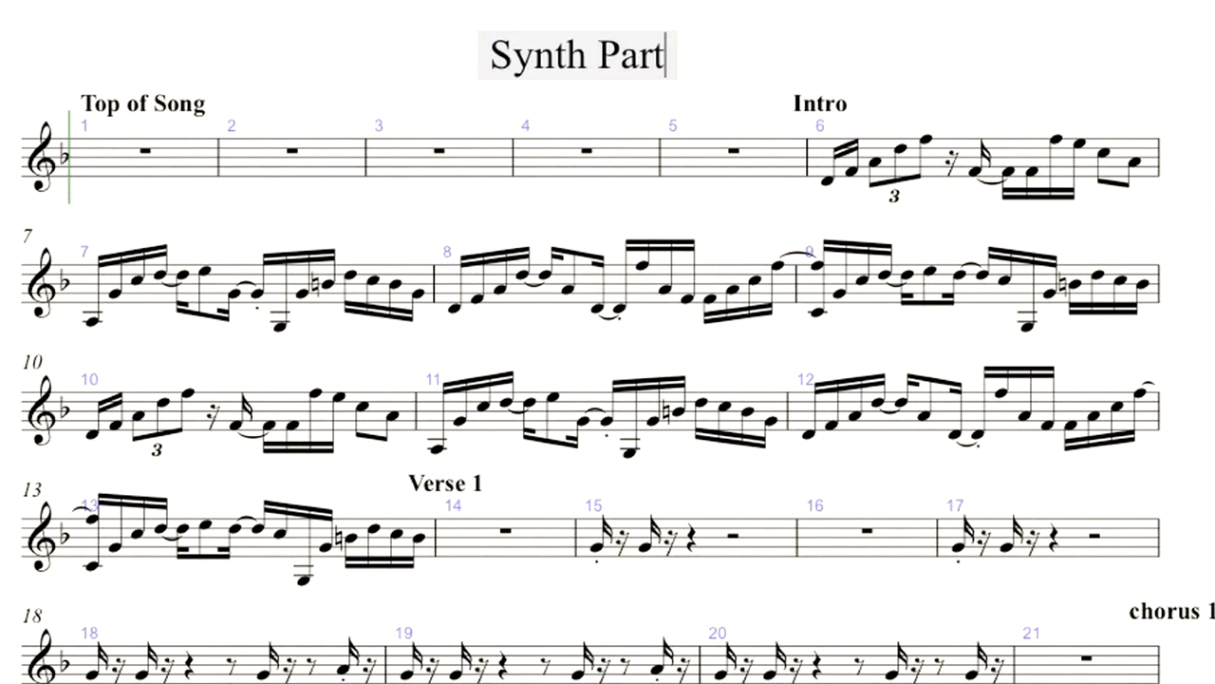
key(Escape)
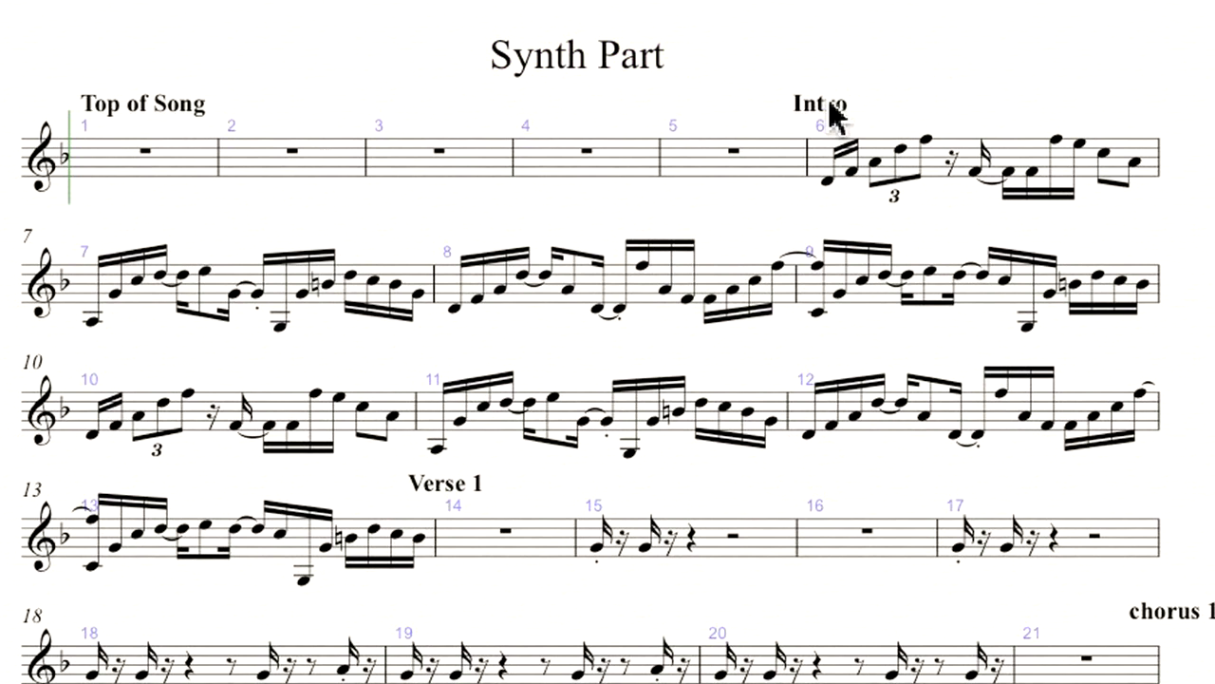
Step: Change the bar-1 'Top of Song' text to 'Intro'
click(823, 103)
double_click(190, 103)
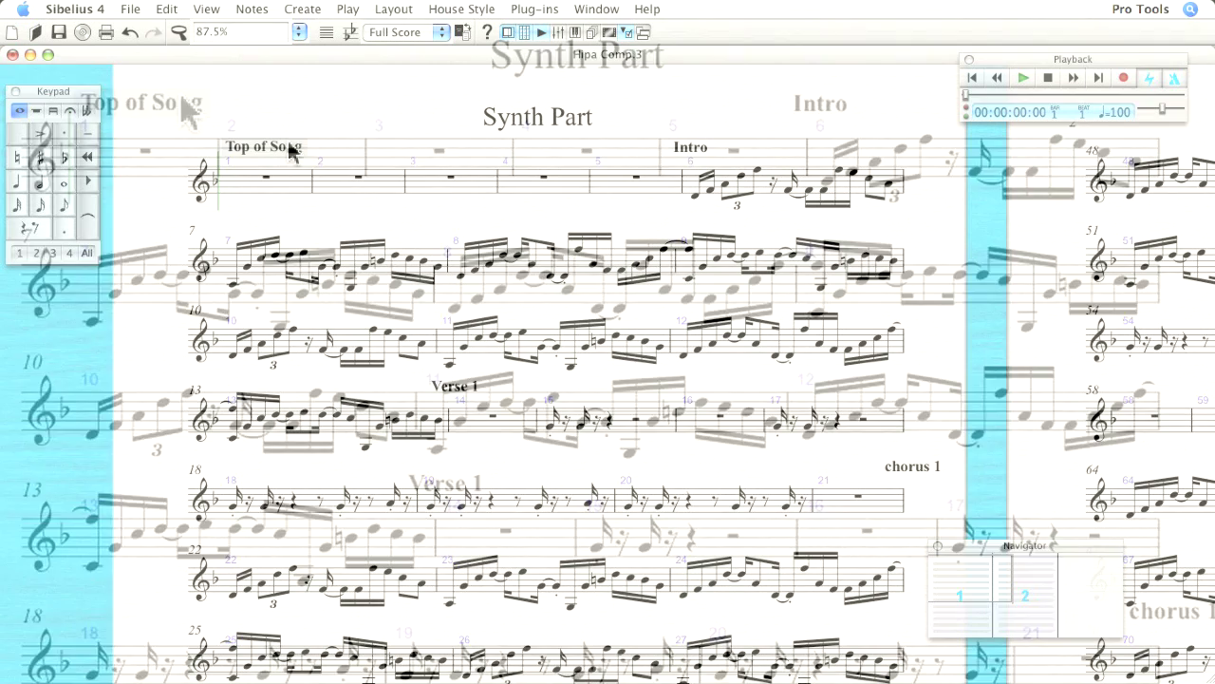
text(Intro)
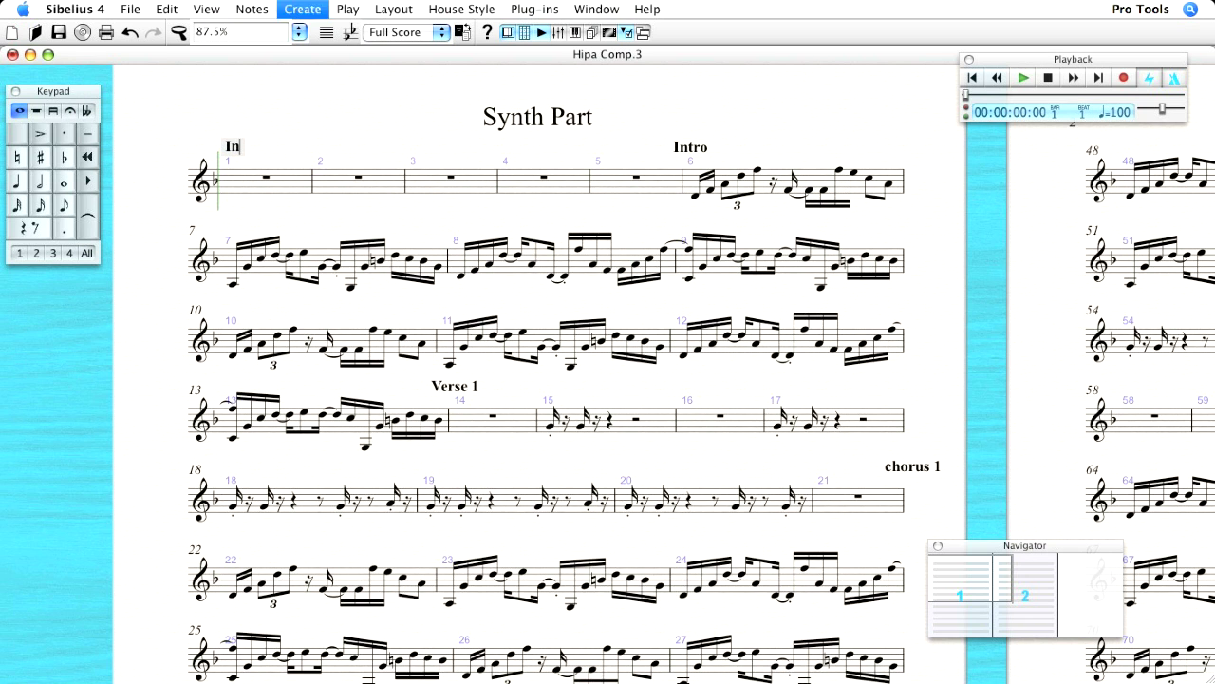
key(Escape)
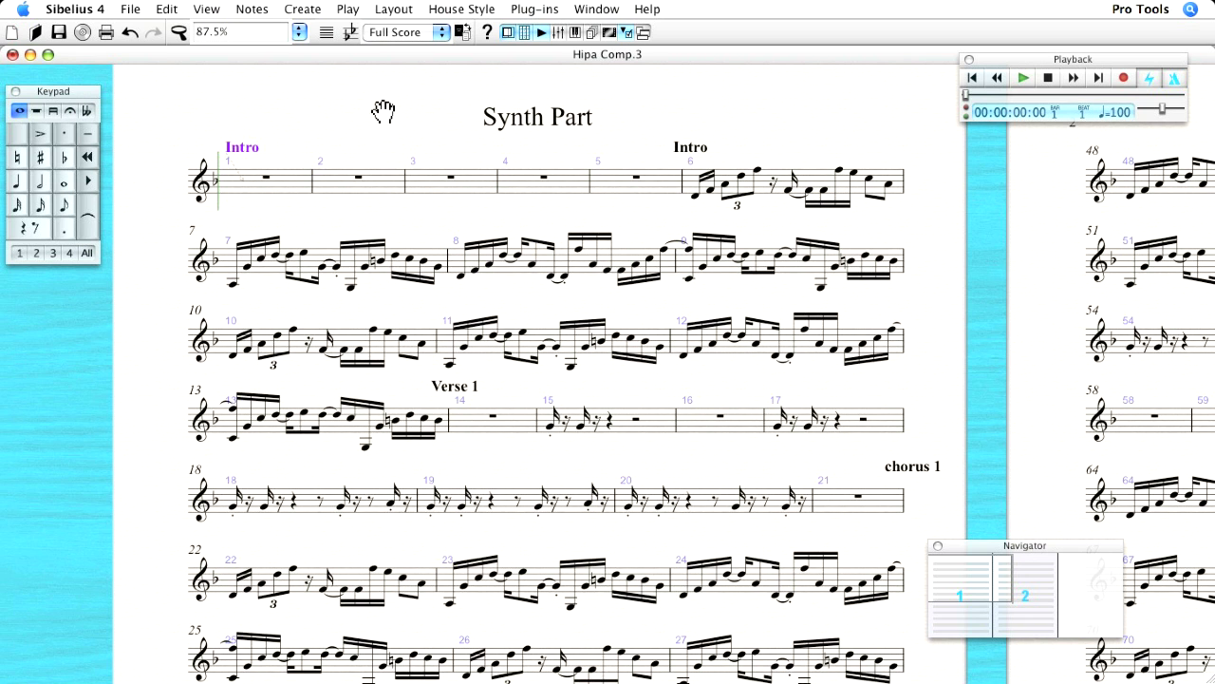